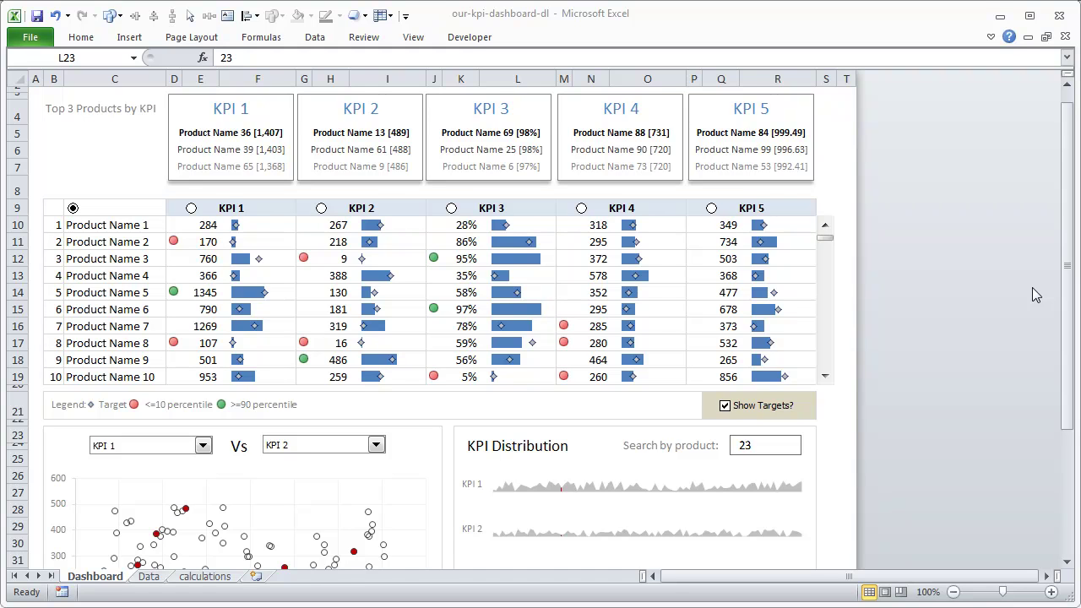
# Switch to the 'KPI Dashboard - original' workbook and look over its KPI Dashboard revisited II sheet.
pyautogui.hotkey('alt', 'Tab')
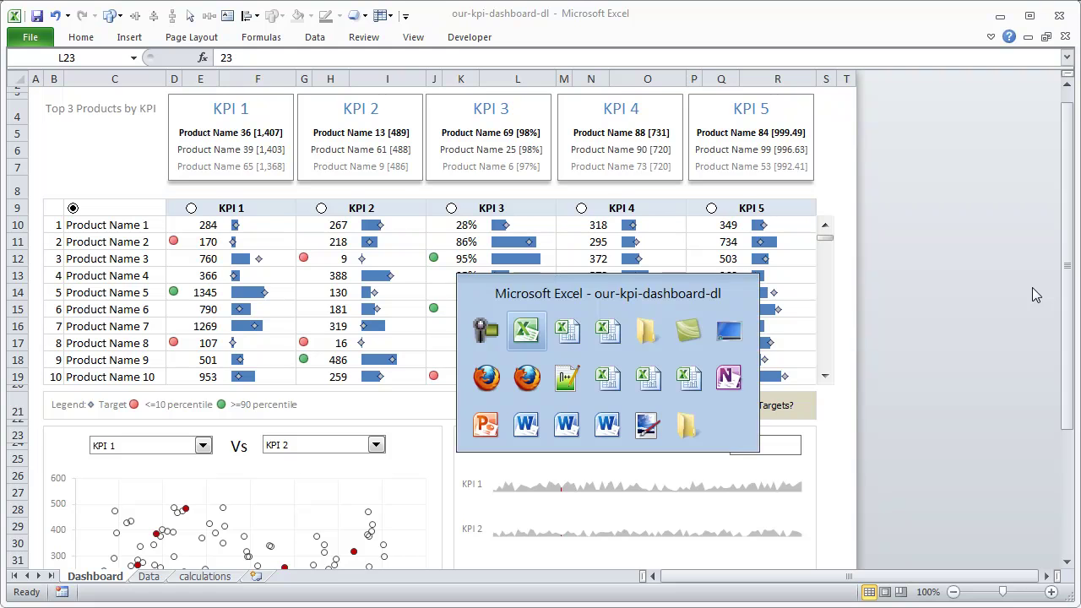
pyautogui.hotkey('alt', 'Tab')
pyautogui.hotkey('alt', 'Tab')
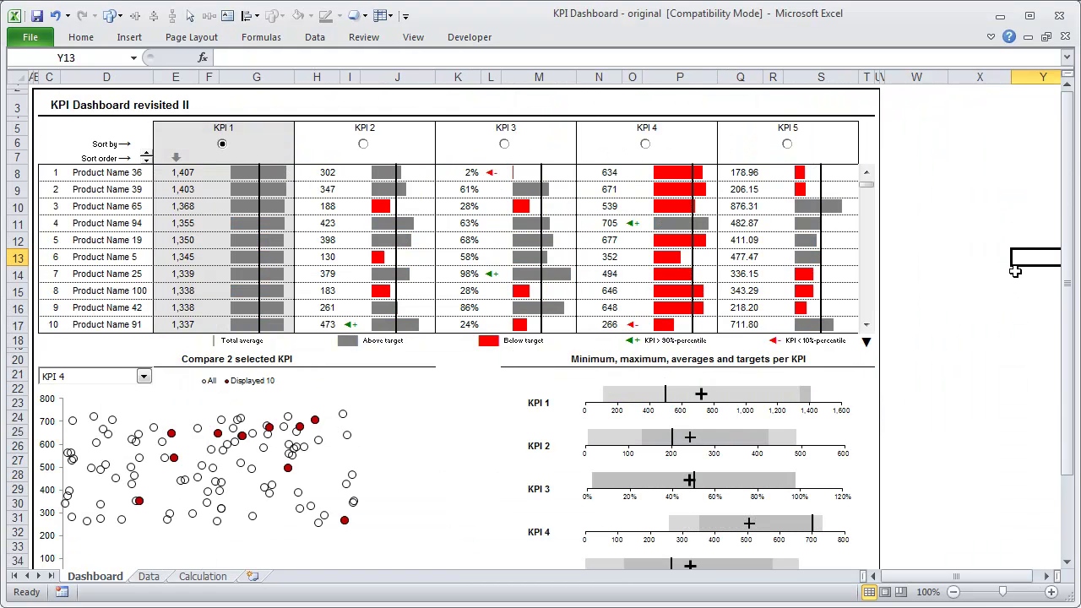
pyautogui.click(977, 239)
pyautogui.click(169, 105)
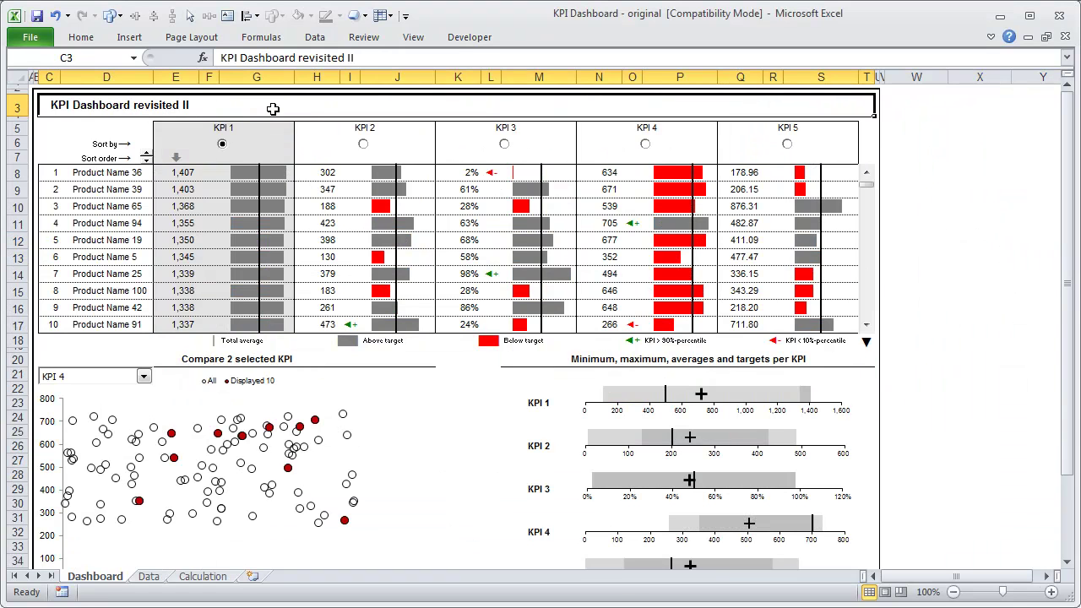
pyautogui.click(942, 277)
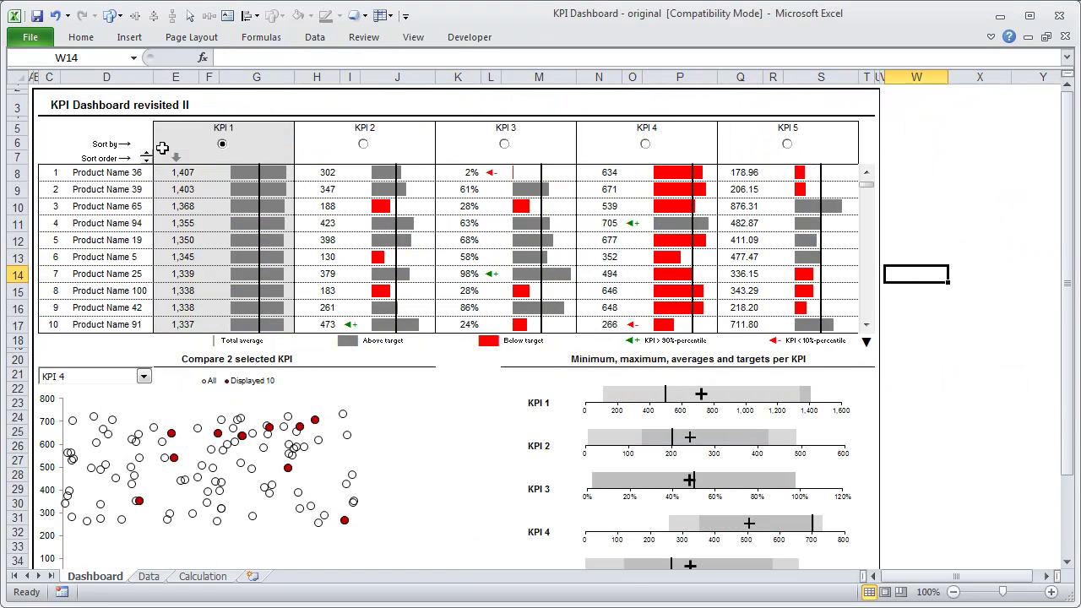
pyautogui.scroll(-2, 494, 342)
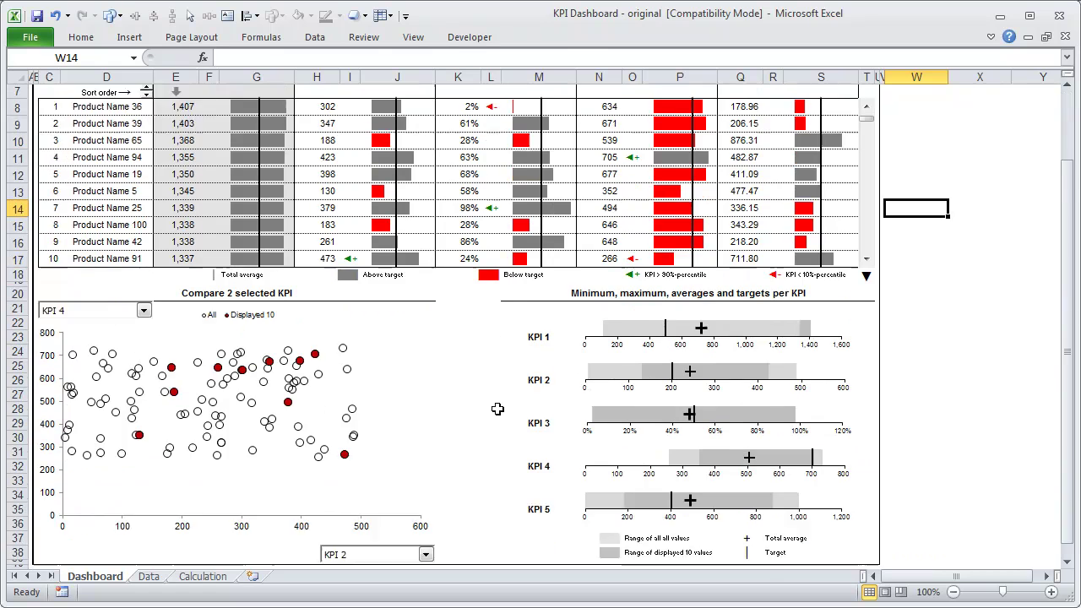
pyautogui.scroll(2, 490, 346)
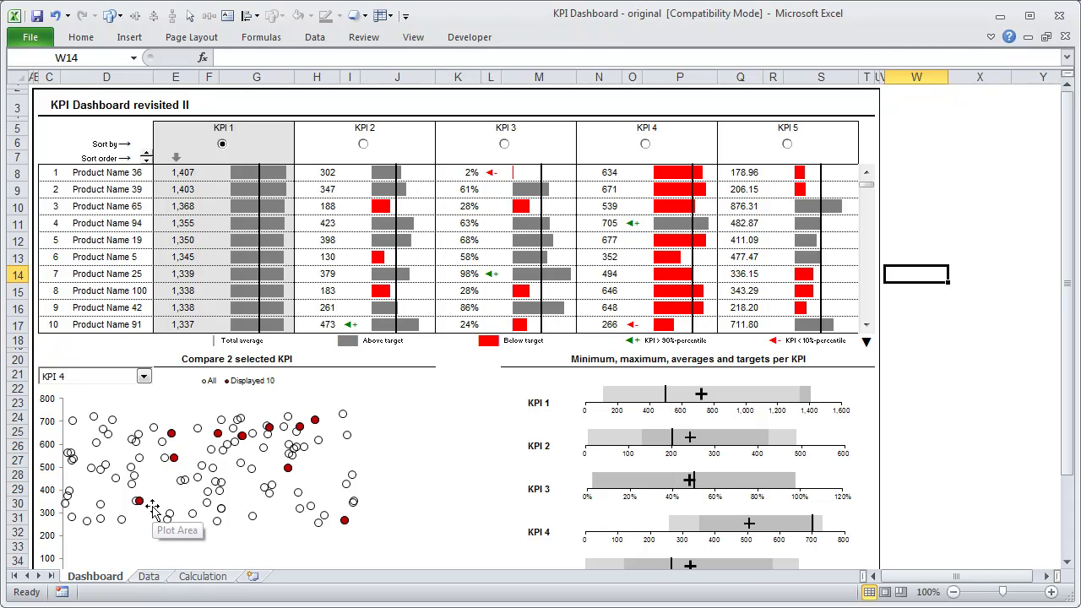
# On the Data sheet, select all 100 product names in D12:D111.
pyautogui.click(157, 577)
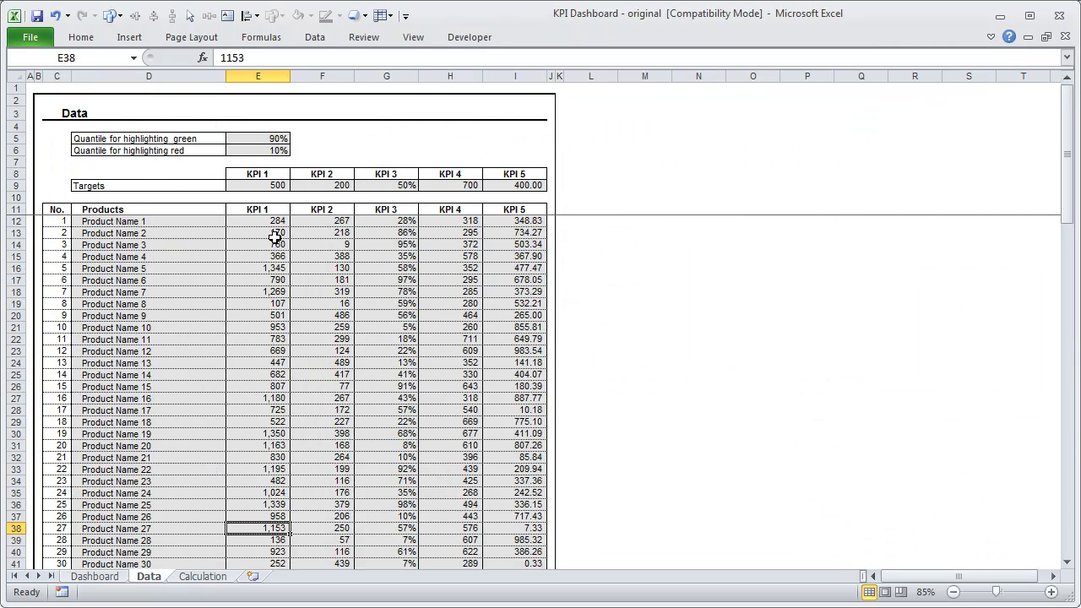
pyautogui.click(108, 218)
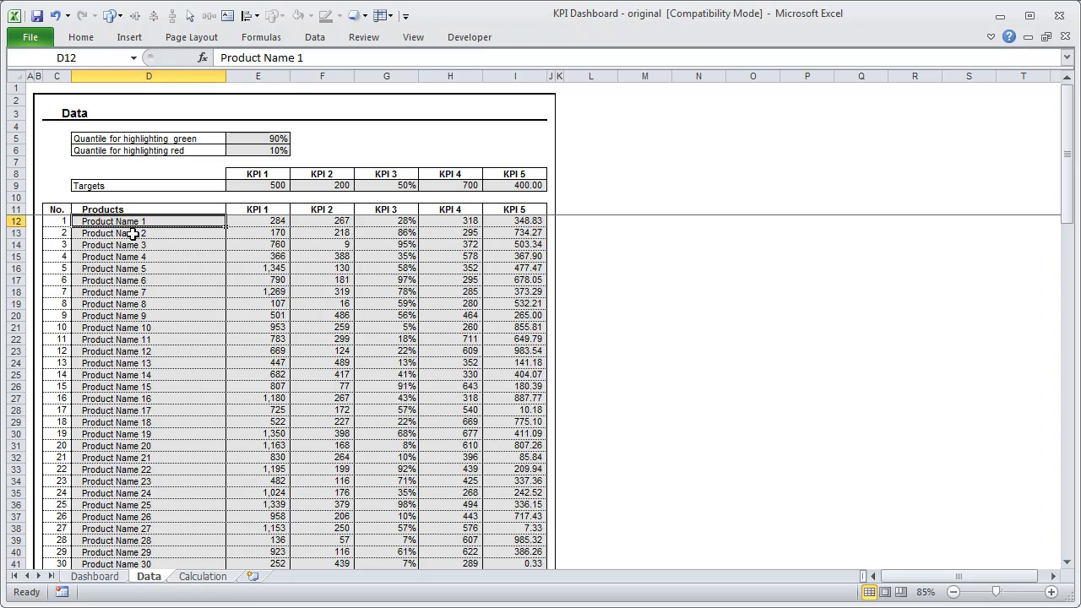
pyautogui.scroll(-15, 185, 266)
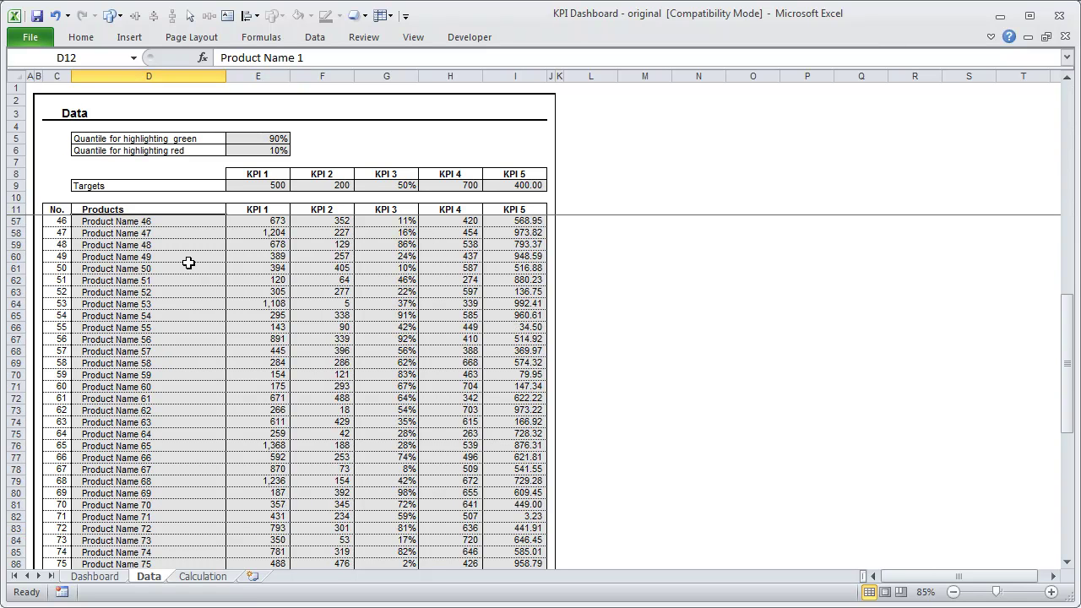
pyautogui.scroll(-13, 188, 264)
pyautogui.keyDown('shift'); pyautogui.click(168, 401); pyautogui.keyUp('shift')
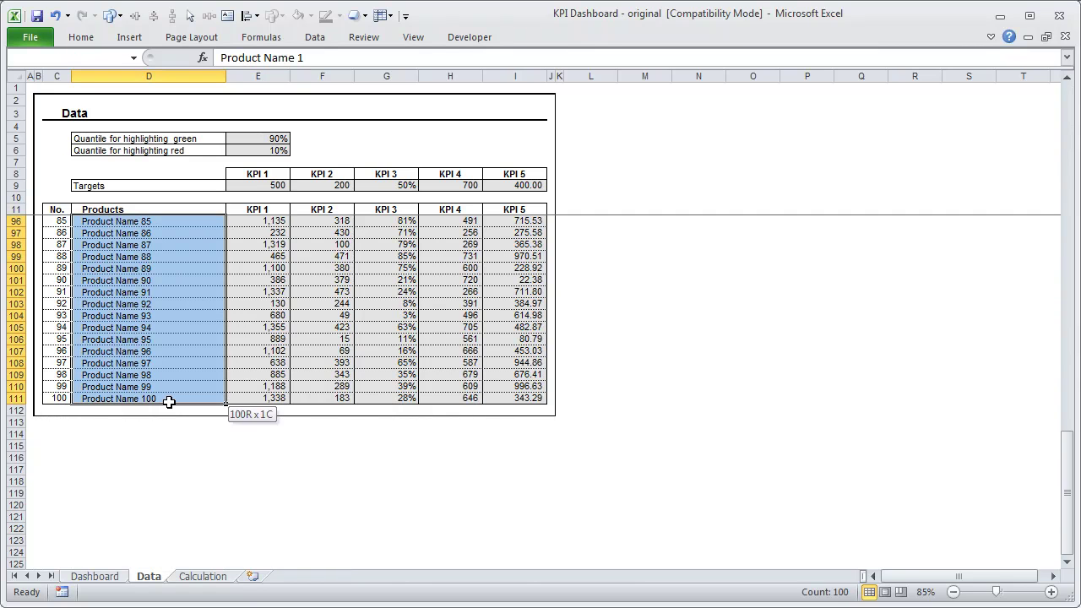
pyautogui.scroll(19, 168, 314)
pyautogui.scroll(9, 169, 314)
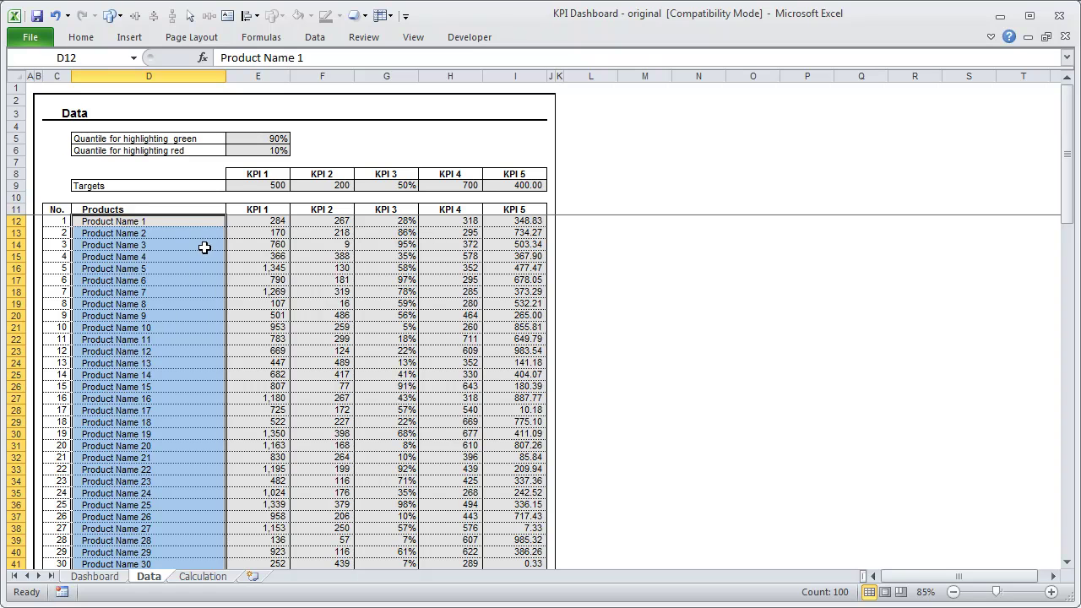
# Select the KPI 1 to KPI 5 column headers in E11:I11.
pyautogui.click(270, 207)
pyautogui.moveTo(283, 208); pyautogui.dragTo(504, 209)
pyautogui.scroll(-12, 490, 338)
pyautogui.scroll(-17, 487, 340)
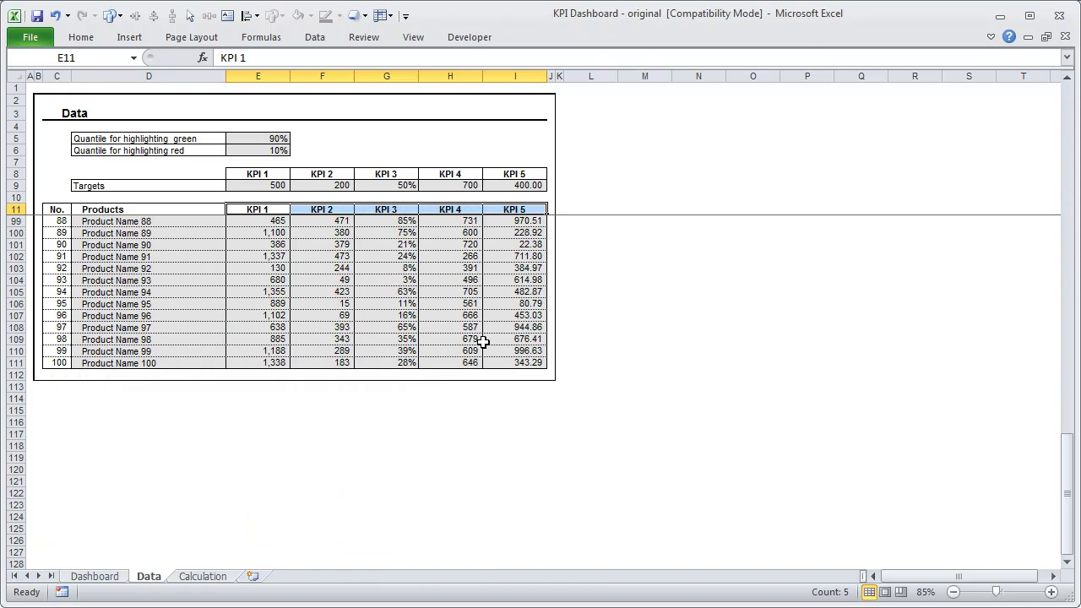
pyautogui.scroll(7, 482, 340)
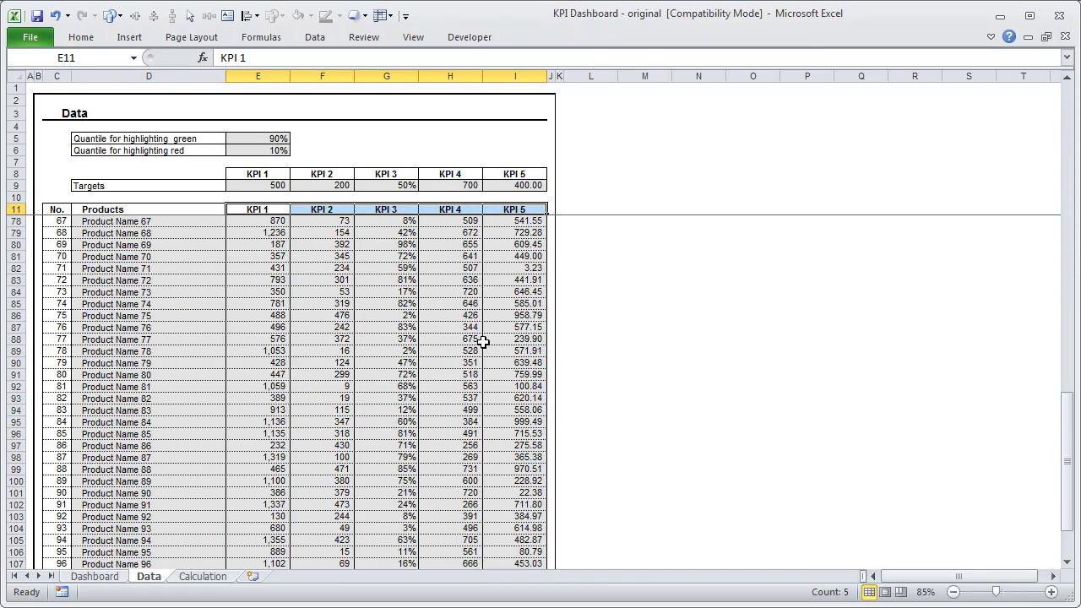
pyautogui.scroll(20, 482, 340)
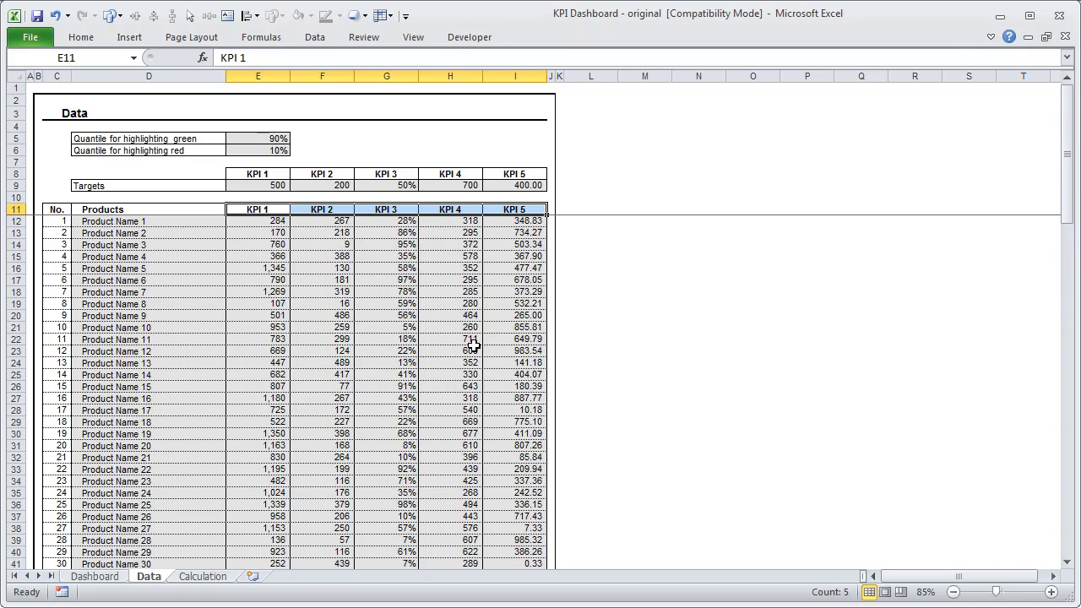
# Review the KPI targets row E9:I9 (500, 200, 50%, 700, 400.00).
pyautogui.click(264, 186)
pyautogui.click(342, 184)
pyautogui.click(411, 186)
pyautogui.click(446, 185)
pyautogui.click(503, 186)
pyautogui.moveTo(231, 185); pyautogui.dragTo(514, 188)
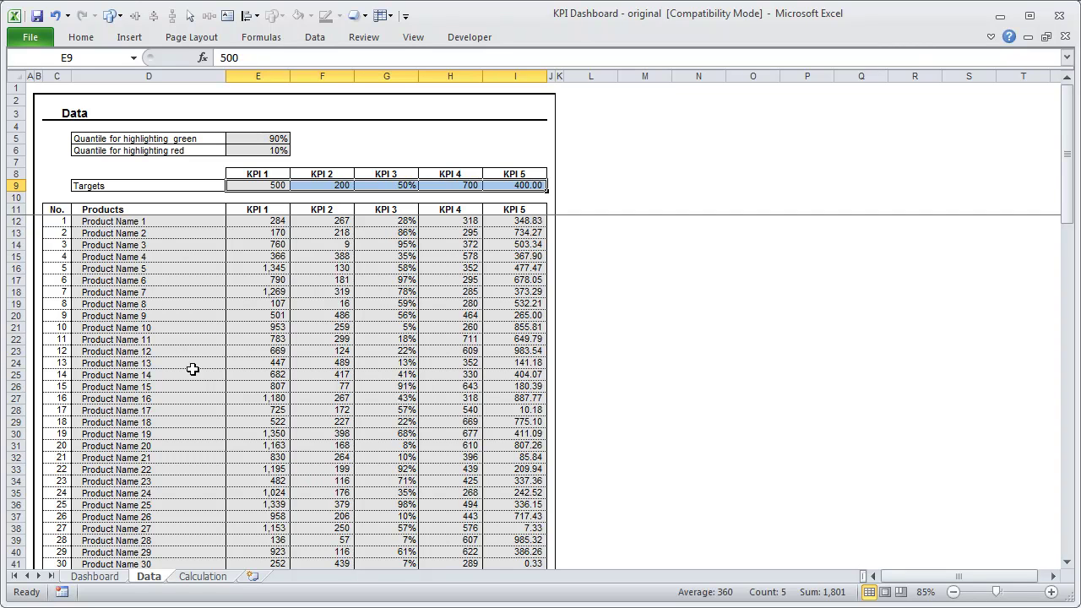
pyautogui.click(265, 316)
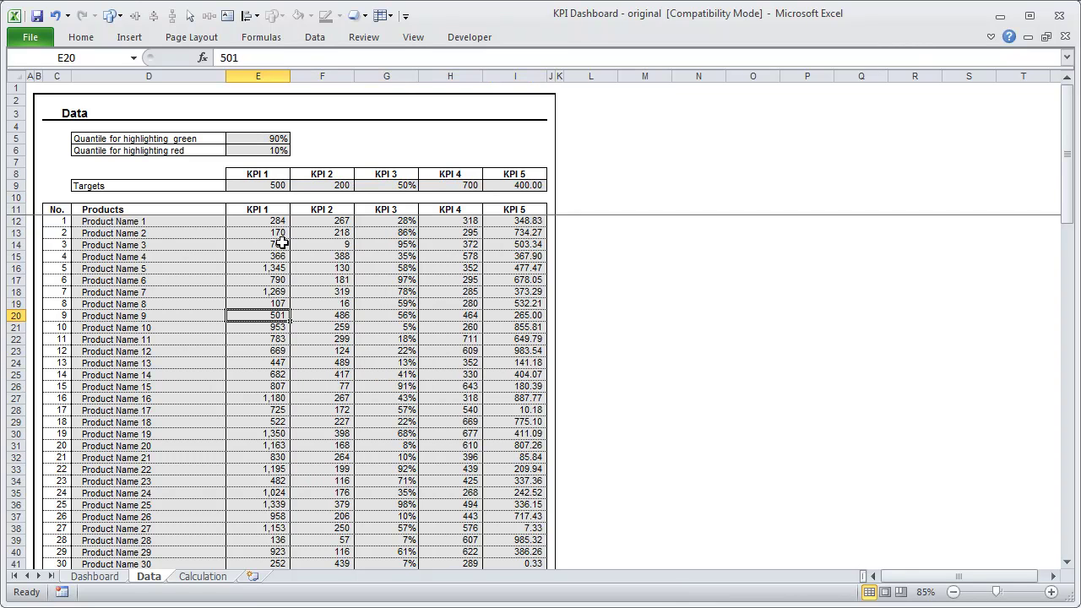
pyautogui.moveTo(269, 184); pyautogui.dragTo(545, 184)
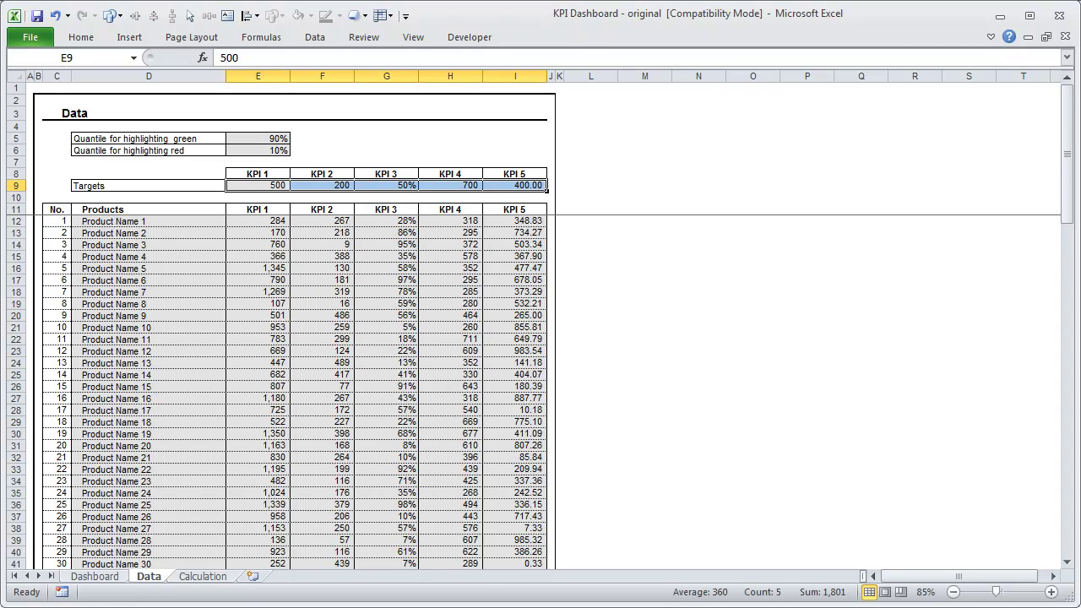
# On the Dashboard sheet, select the table's formula cells C8:S17 and product names D8:D16.
pyautogui.click(97, 576)
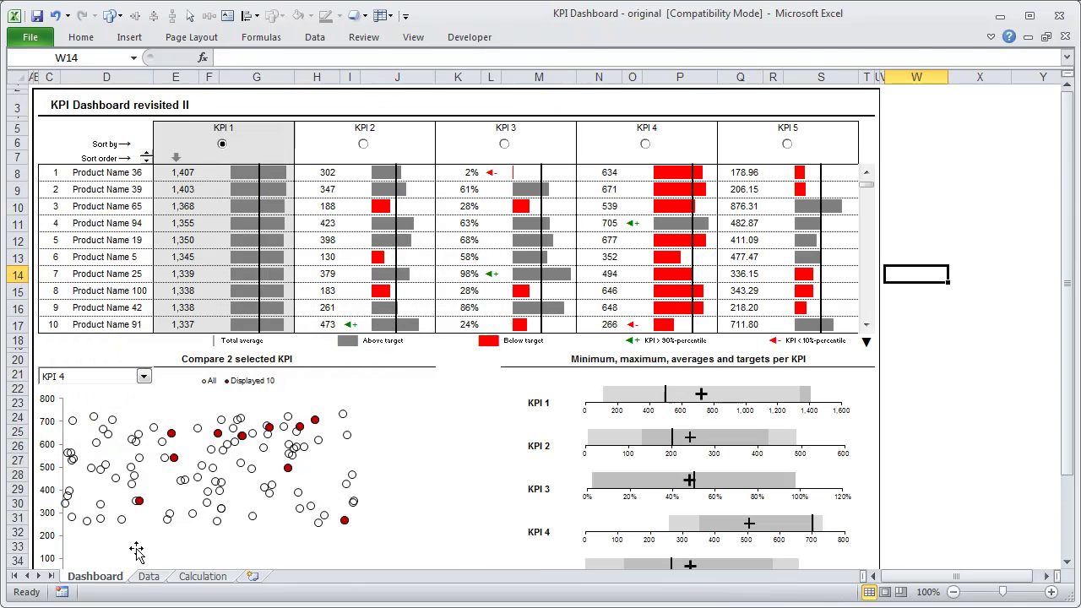
pyautogui.moveTo(51, 173); pyautogui.dragTo(830, 323)
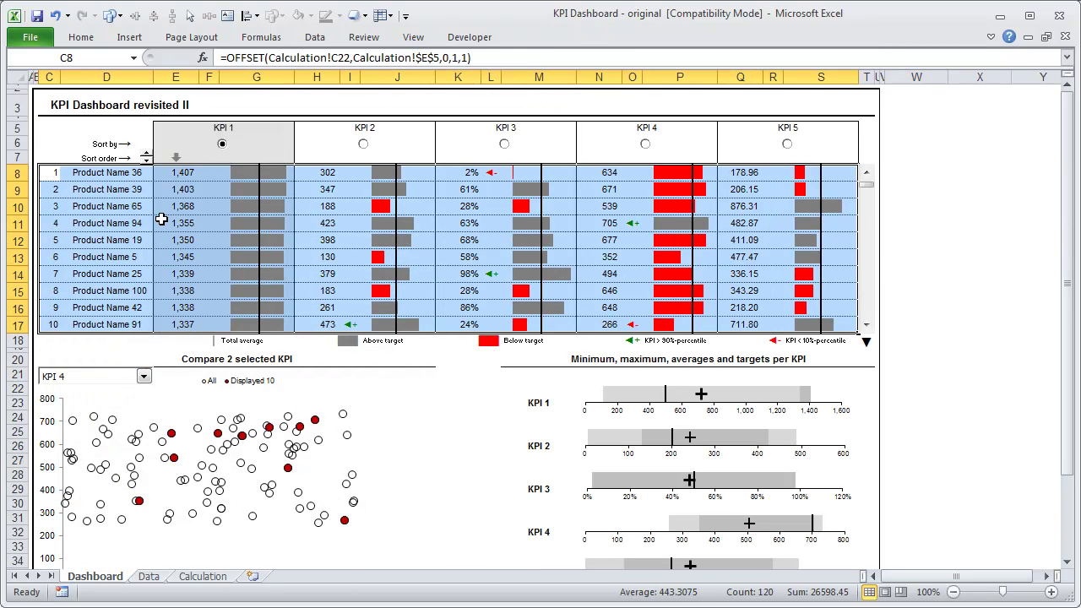
pyautogui.moveTo(129, 177); pyautogui.dragTo(132, 326)
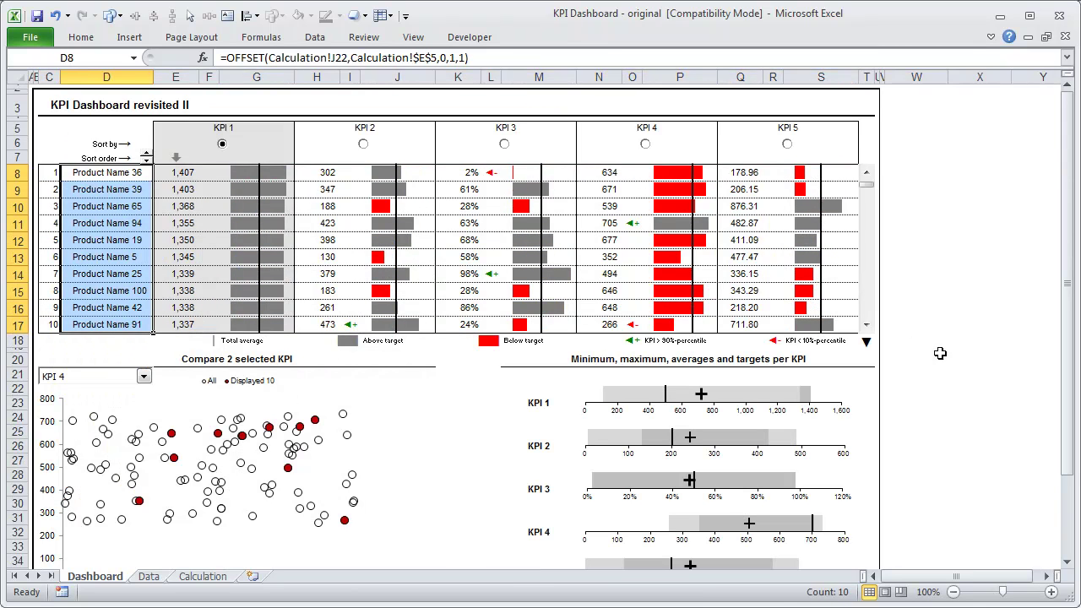
# Scroll the KPI table through further product rows and back to the top ten.
pyautogui.click(867, 326)
pyautogui.click(867, 326)
pyautogui.click(867, 326)
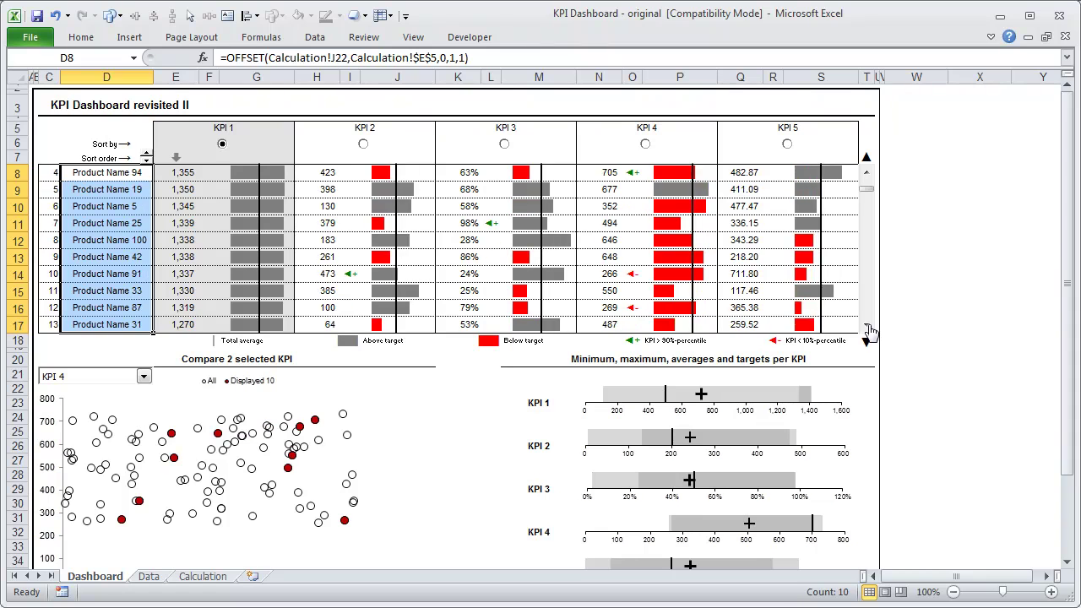
pyautogui.moveTo(867, 328); pyautogui.dragTo(867, 327)
pyautogui.moveTo(869, 173)
pyautogui.mouseDown()
pyautogui.moveTo(876, 304)
pyautogui.moveTo(864, 319)
pyautogui.moveTo(869, 174)
pyautogui.mouseUp()
pyautogui.click(870, 197)
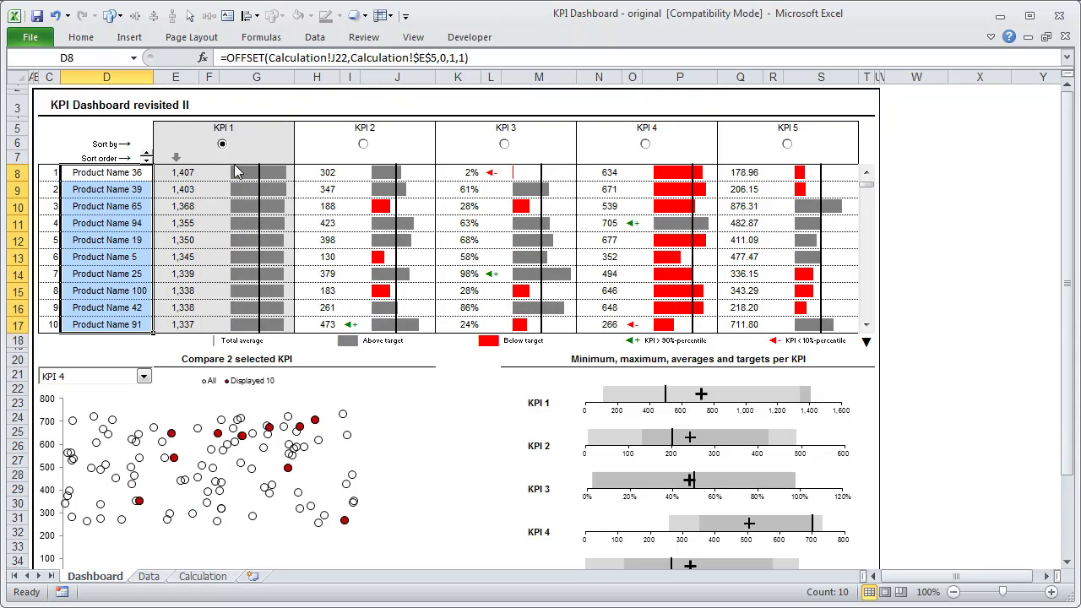
# Sort the product table by KPI 2, KPI 3, KPI 4 and KPI 5 in turn.
pyautogui.click(363, 145)
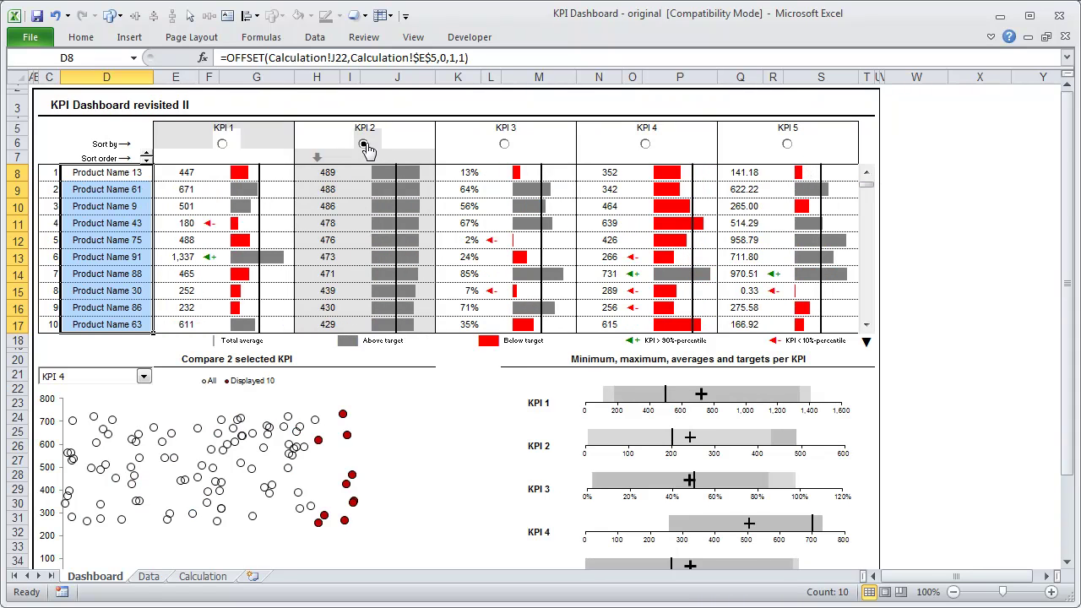
pyautogui.click(505, 144)
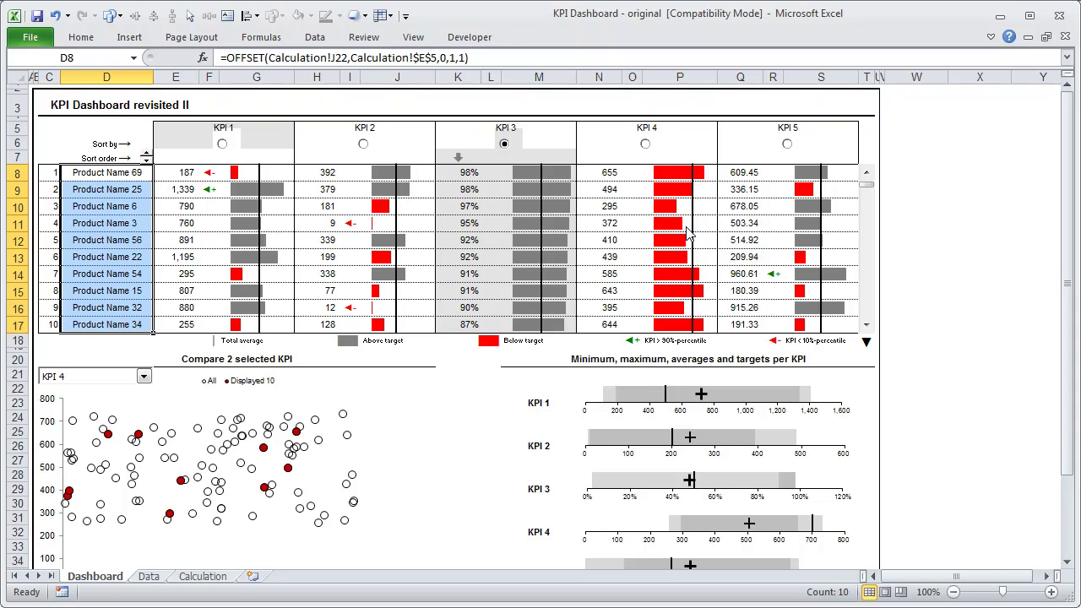
pyautogui.click(646, 144)
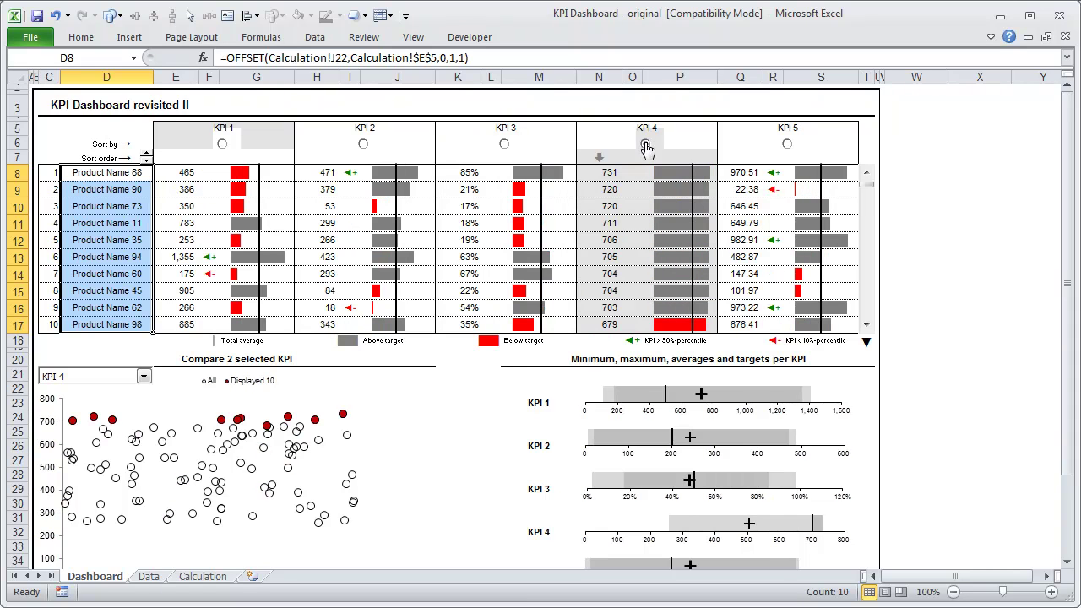
pyautogui.click(787, 144)
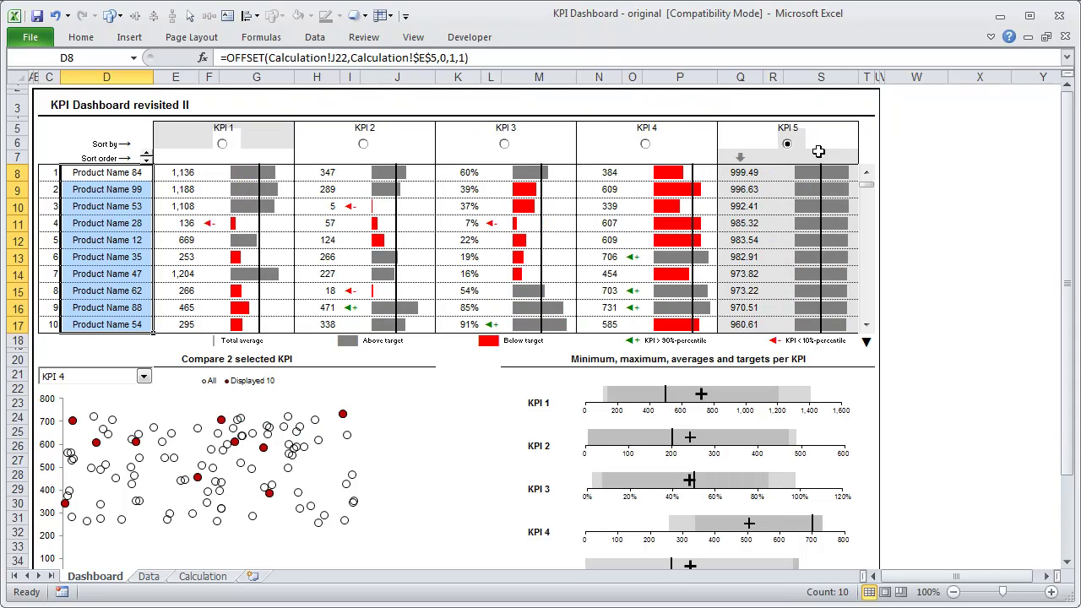
# Re-sort the table by KPI 3 and browse its rows, from 98% down to 87%.
pyautogui.moveTo(868, 191)
pyautogui.mouseDown()
pyautogui.moveTo(868, 315)
pyautogui.moveTo(865, 174)
pyautogui.mouseUp()
pyautogui.moveTo(743, 172); pyautogui.dragTo(733, 308)
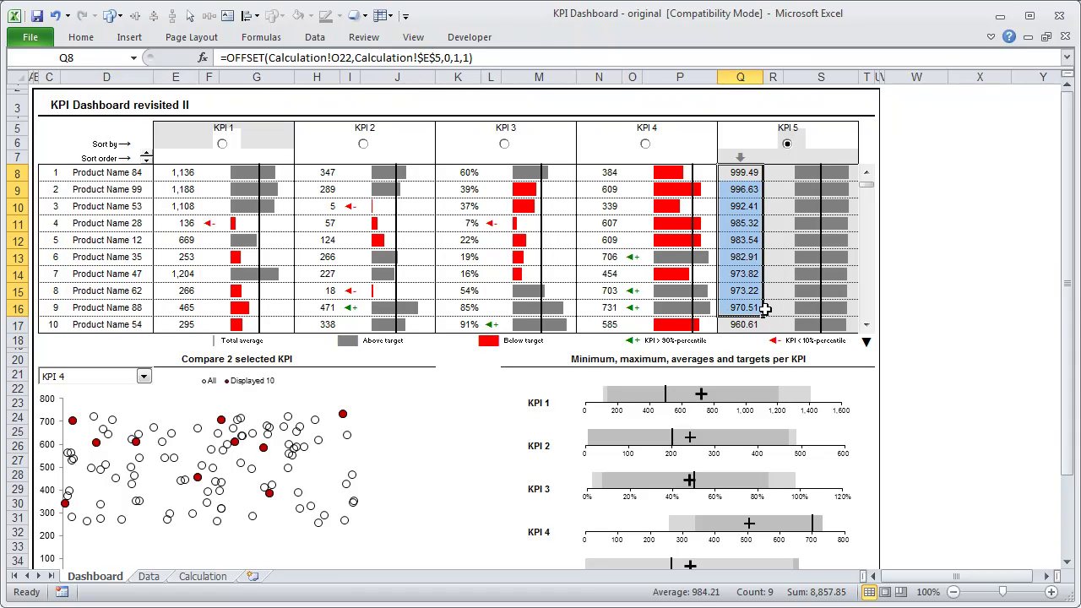
pyautogui.click(748, 325)
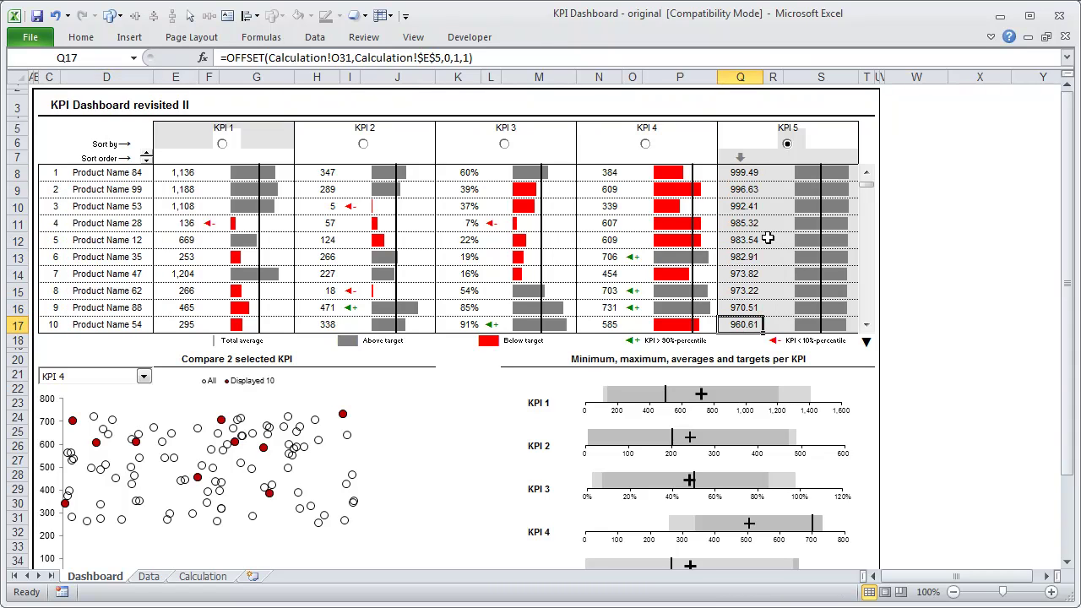
pyautogui.scroll(-3, 766, 239)
pyautogui.scroll(3, 761, 268)
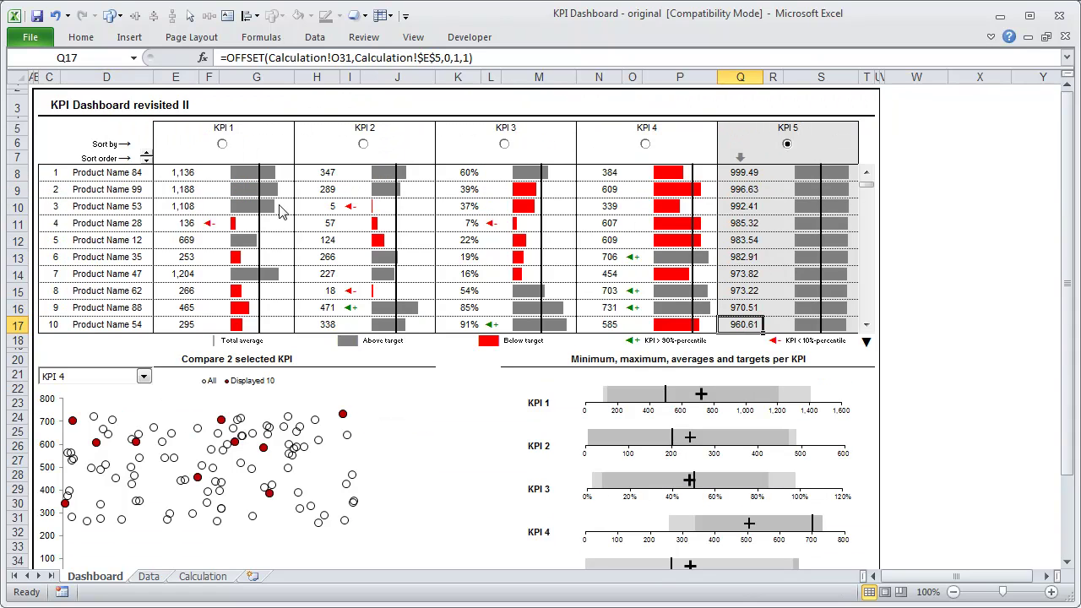
pyautogui.click(504, 144)
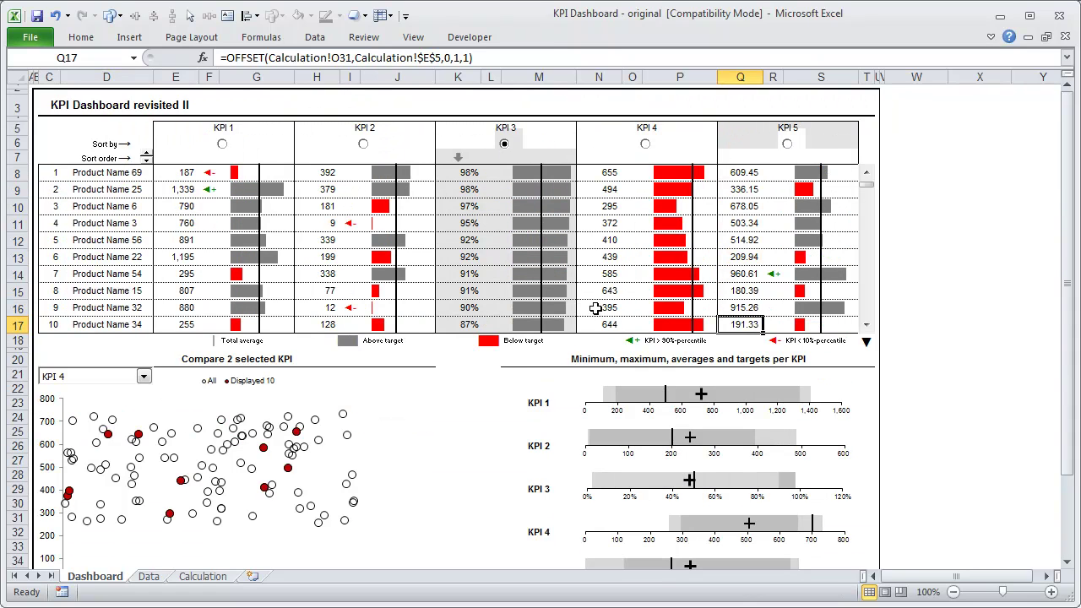
pyautogui.click(865, 324)
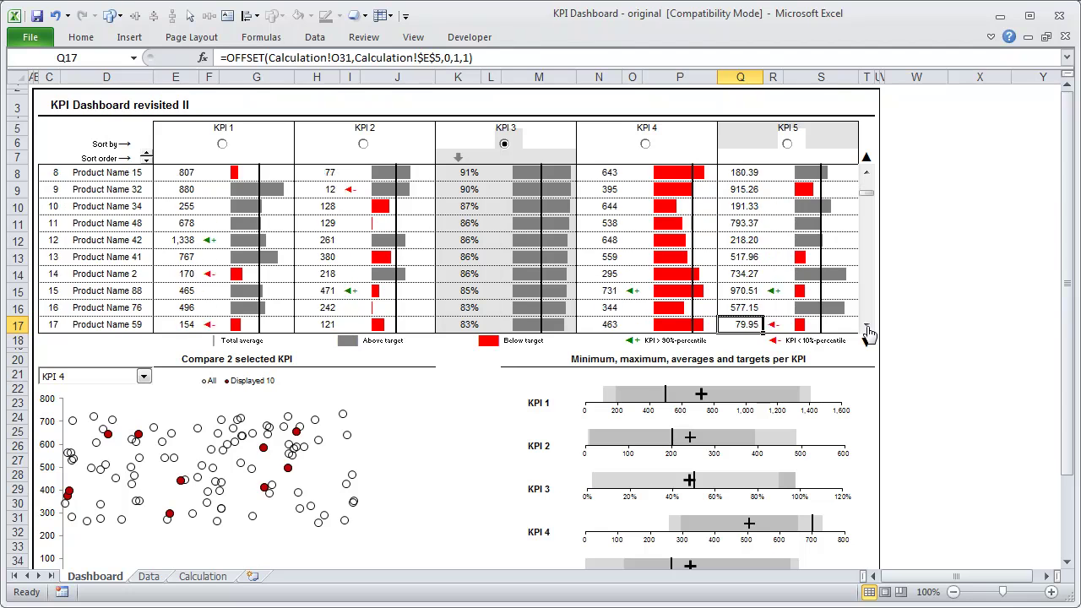
pyautogui.moveTo(866, 197)
pyautogui.mouseDown()
pyautogui.moveTo(870, 328)
pyautogui.moveTo(875, 189)
pyautogui.mouseUp()
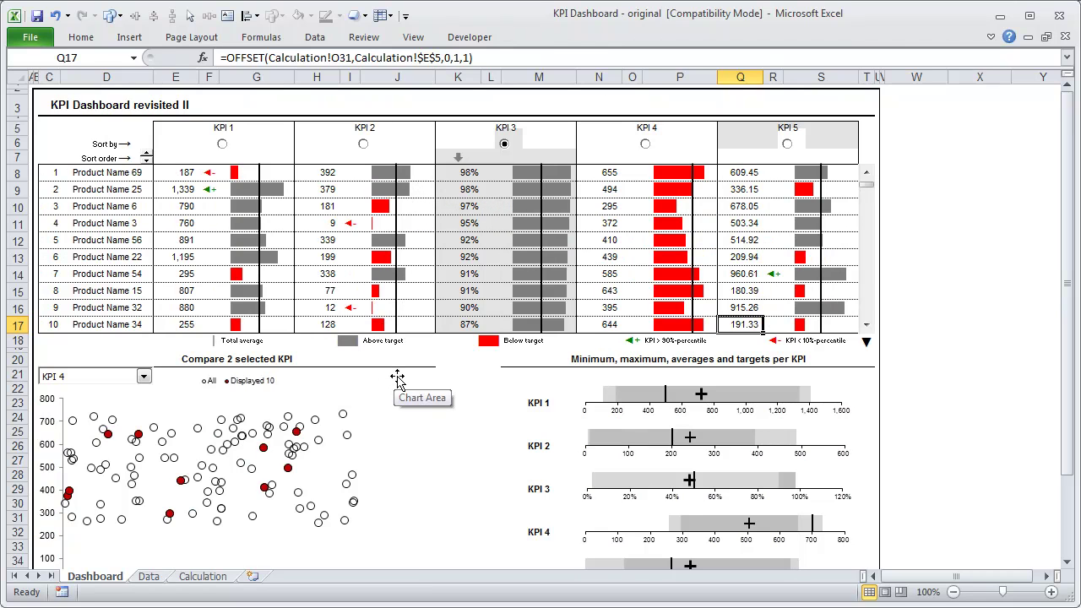
# Set the scatter chart to KPI 2 on the vertical axis and KPI 1 on the horizontal.
pyautogui.scroll(-1, 80, 418)
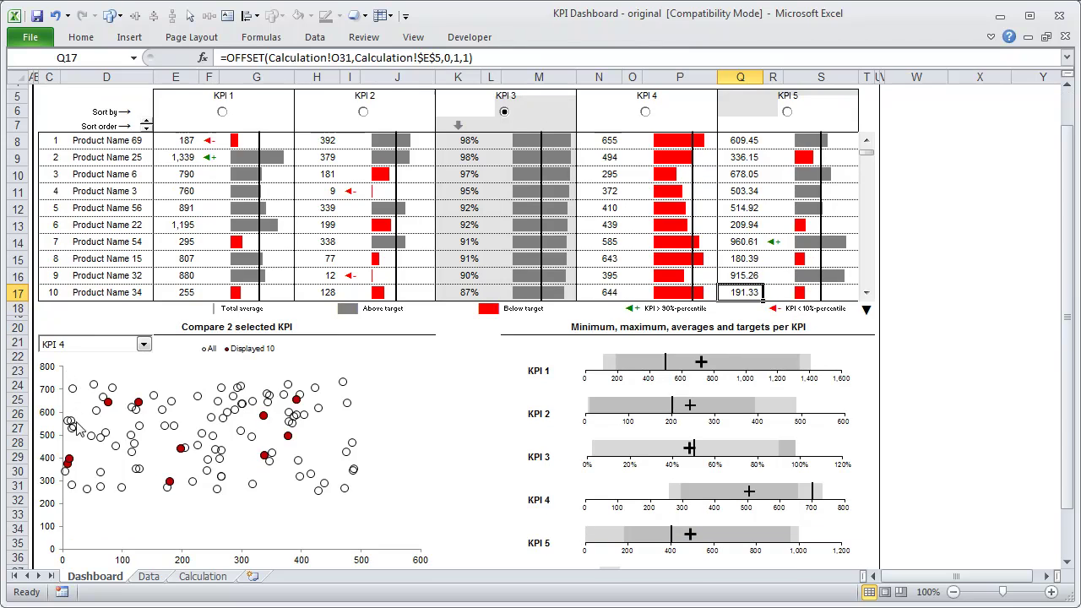
pyautogui.scroll(-1, 363, 461)
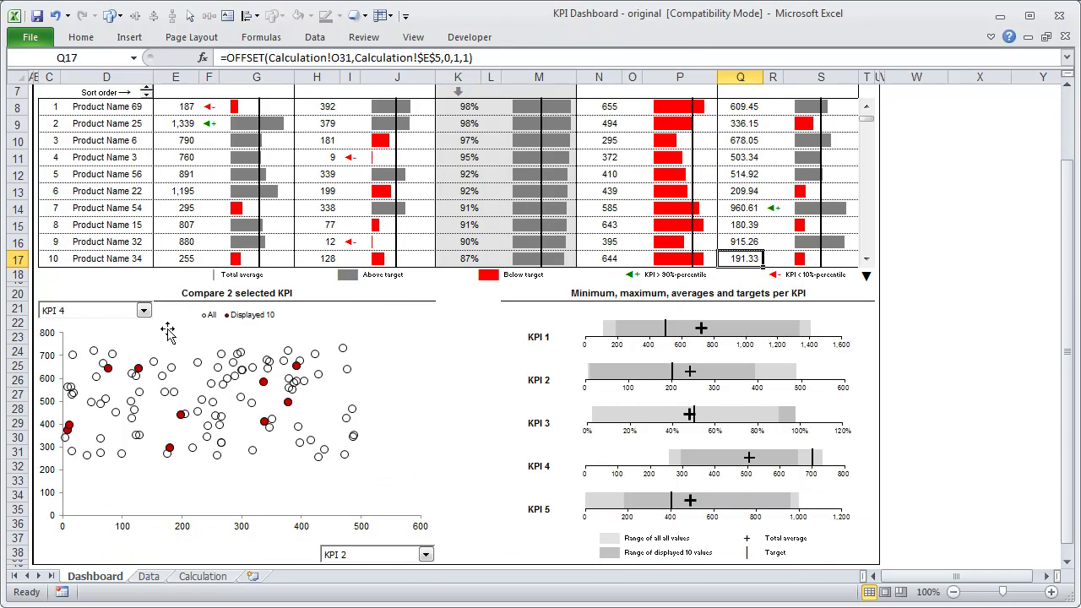
pyautogui.click(97, 314)
pyautogui.click(93, 335)
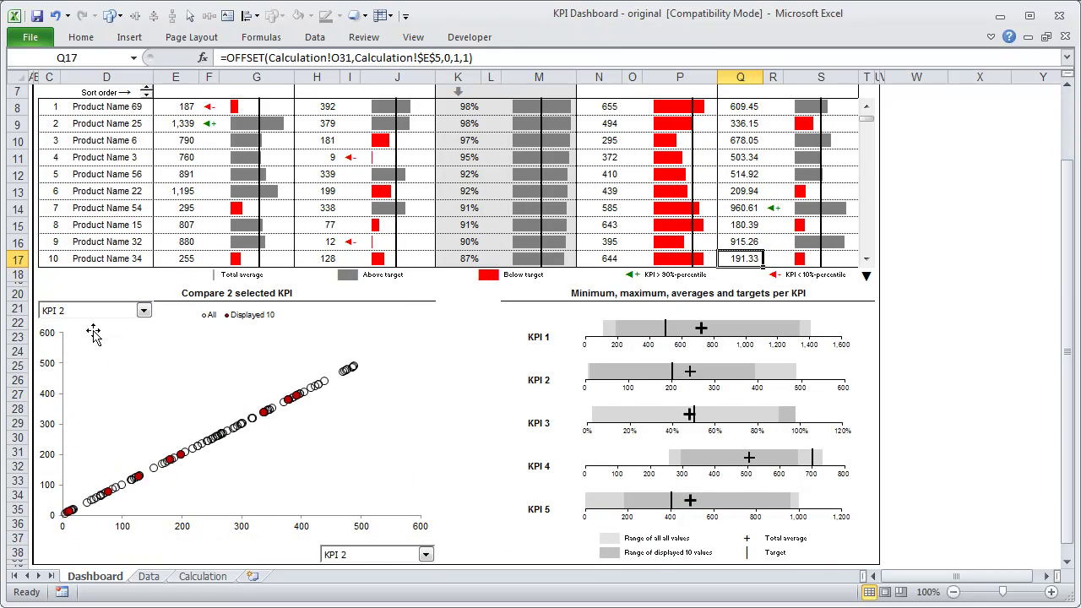
pyautogui.click(377, 558)
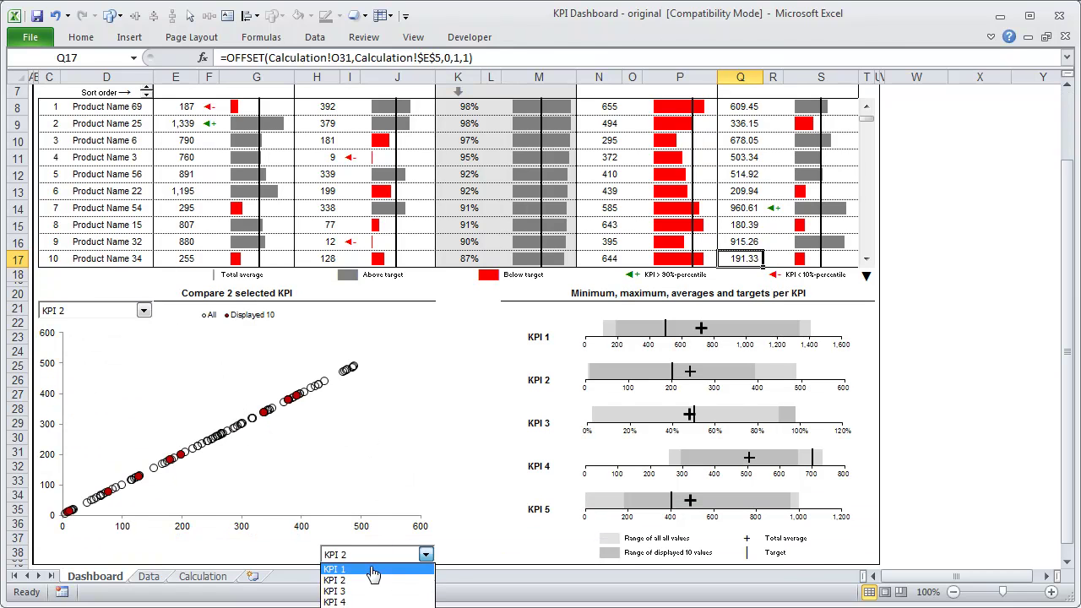
pyautogui.click(363, 567)
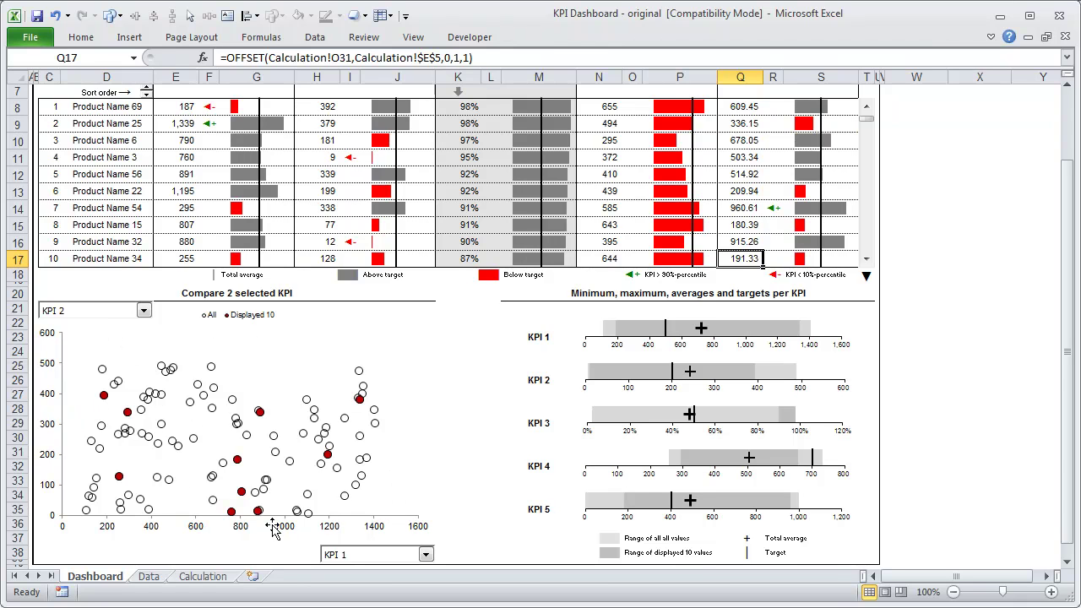
pyautogui.scroll(-1, 692, 295)
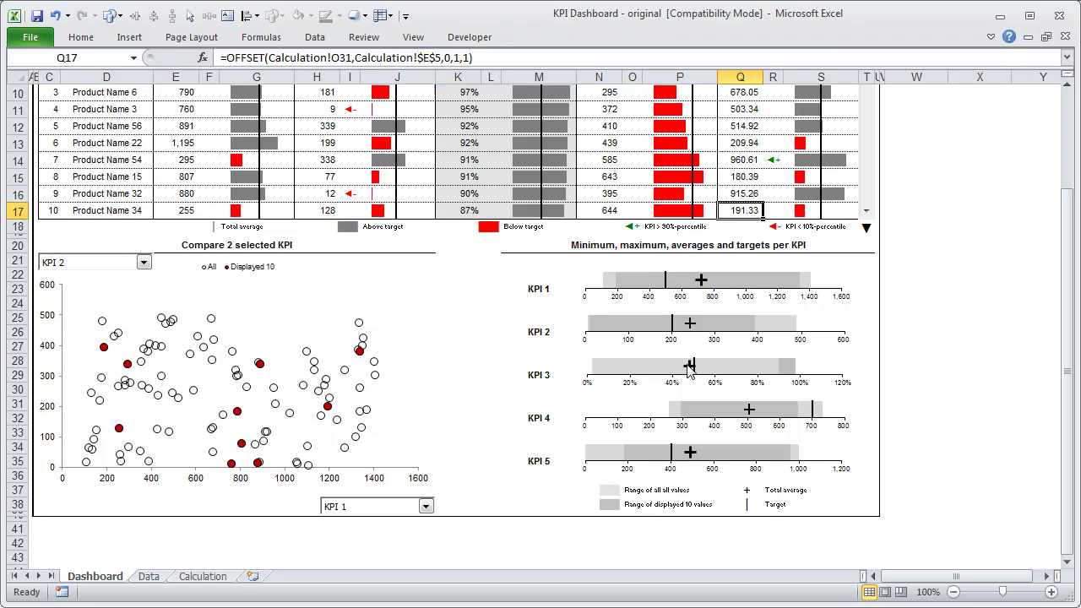
# Check that the KPI 3 label in M29 uses =$K$5, then switch toward our-kpi-dashboard-dl.
pyautogui.click(545, 374)
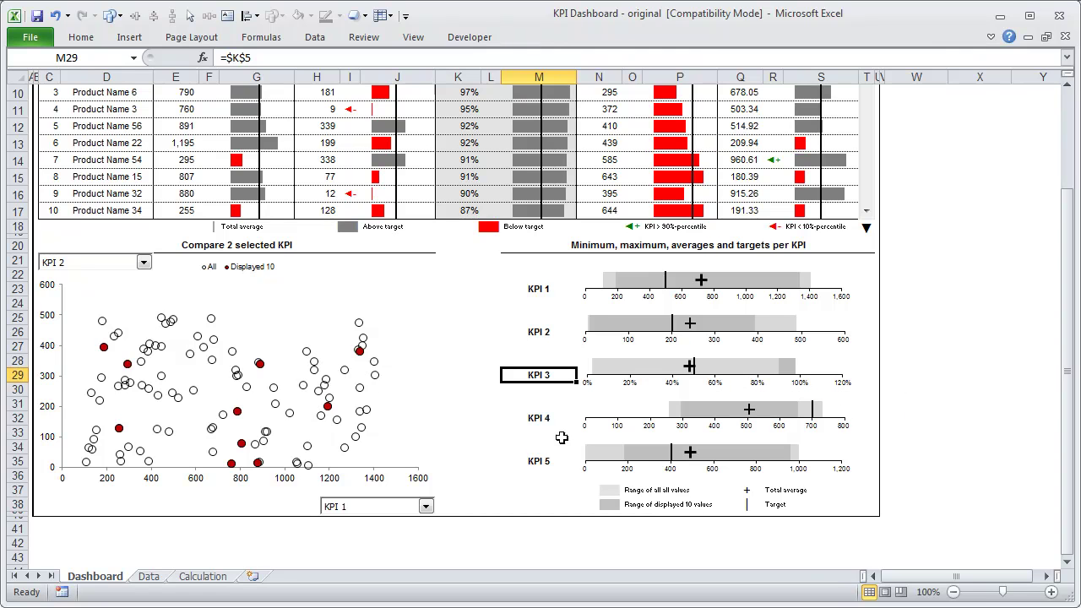
pyautogui.scroll(2, 623, 223)
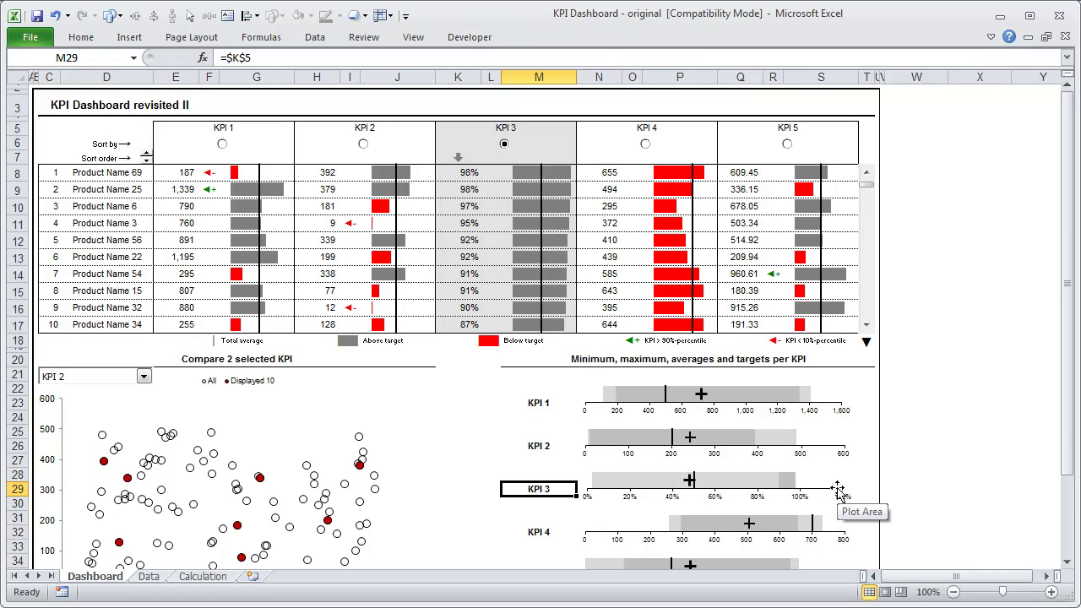
pyautogui.scroll(-3, 675, 295)
pyautogui.scroll(3, 684, 289)
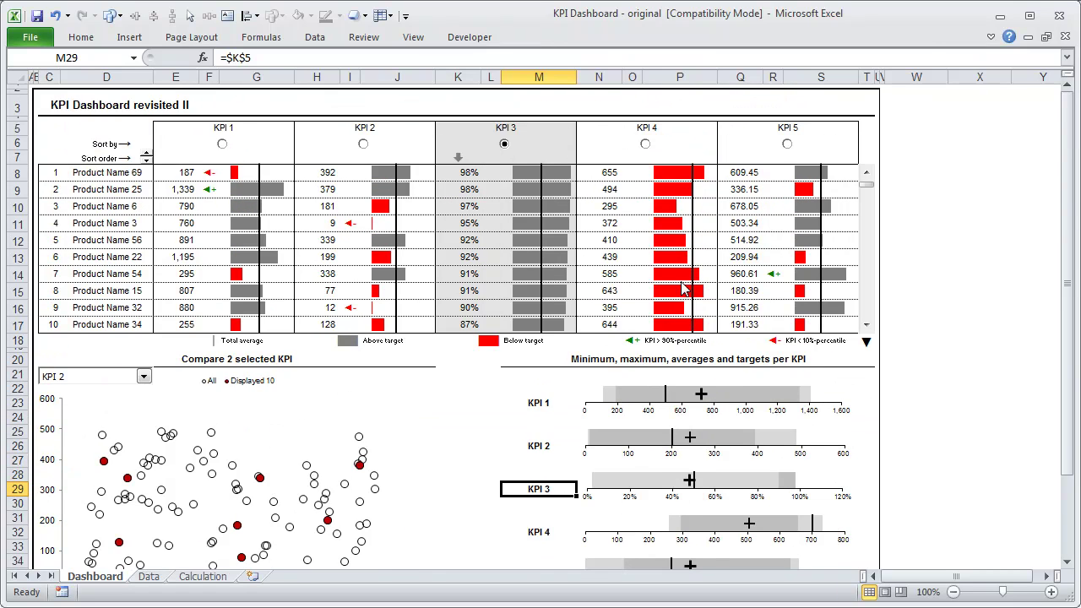
pyautogui.moveTo(684, 289)
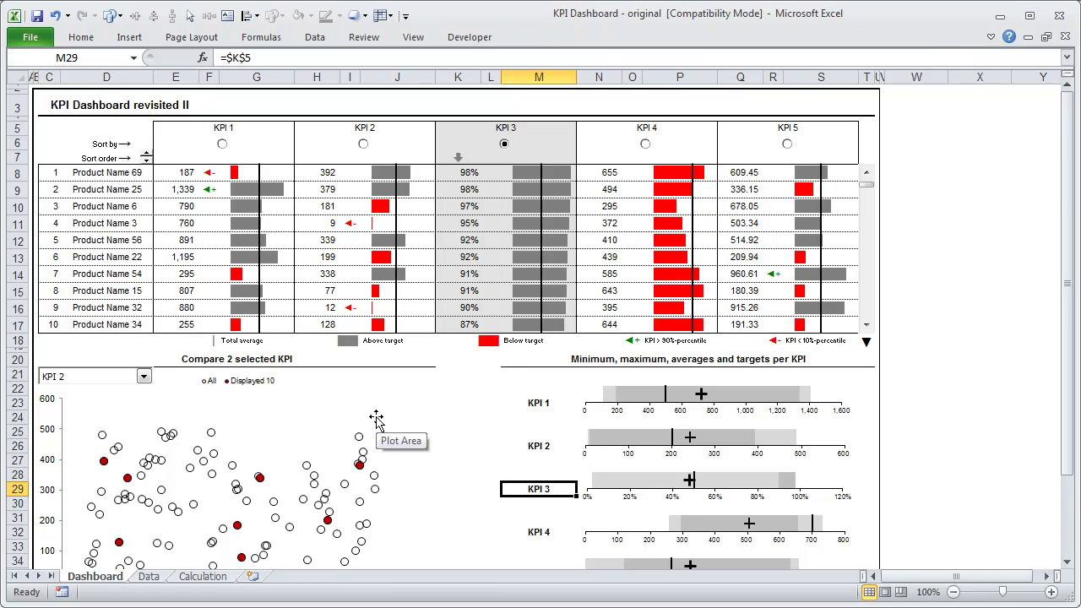
pyautogui.hotkey('alt', 'Tab')
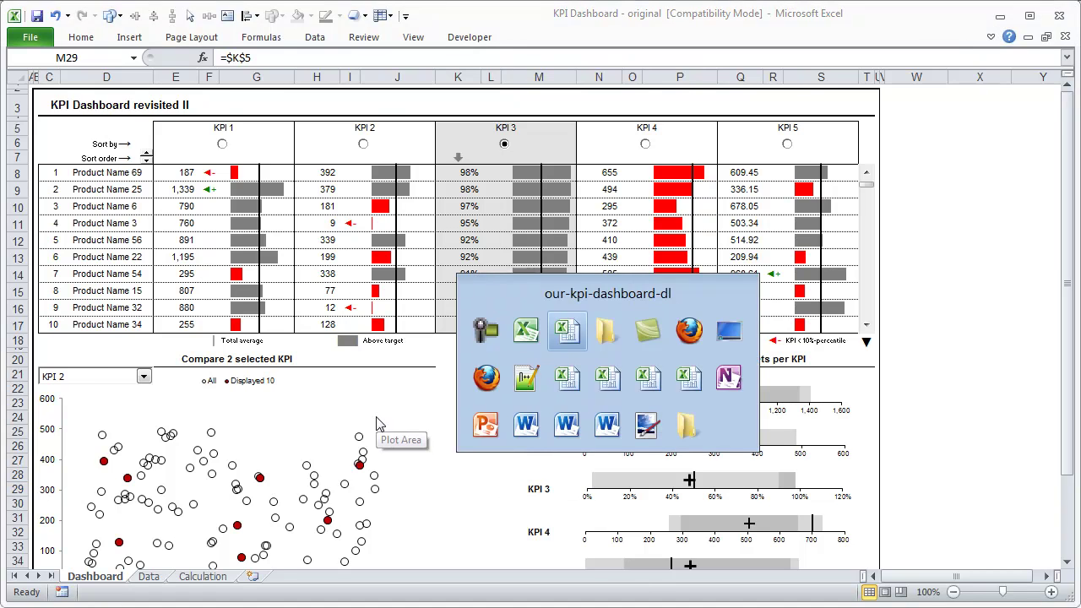
# Scroll through the revamped dashboard's Top 3 cards, KPI table and distribution charts.
pyautogui.scroll(1, 873, 335)
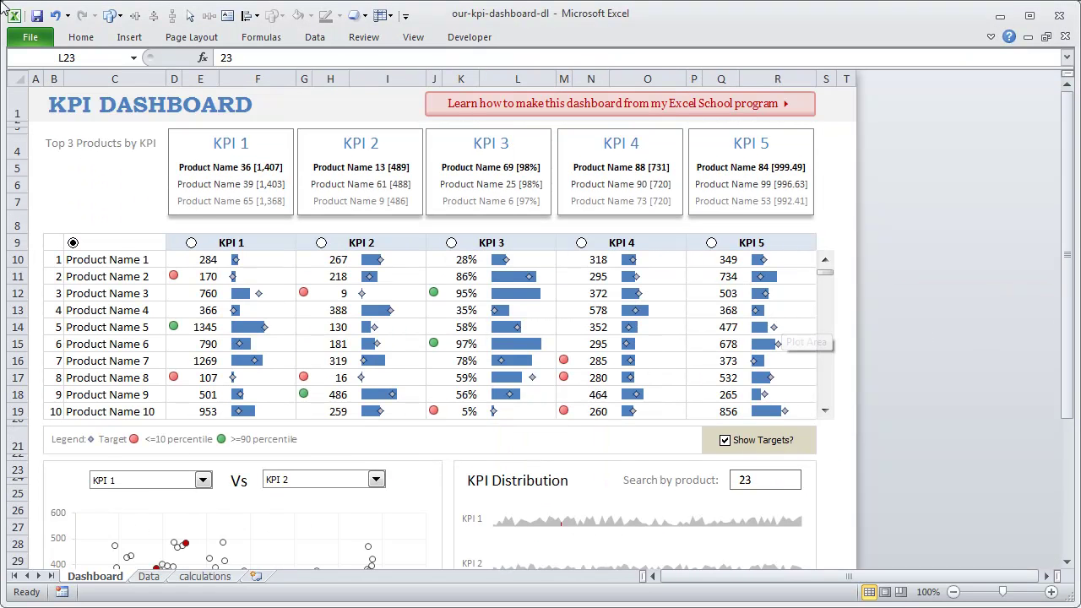
pyautogui.scroll(-4, 635, 320)
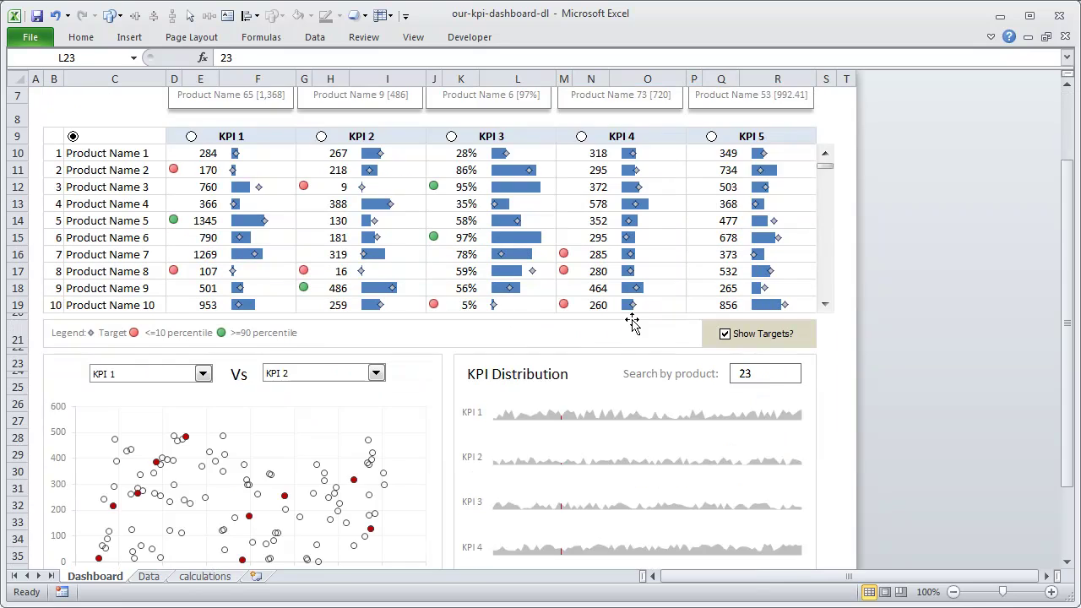
pyautogui.scroll(4, 635, 321)
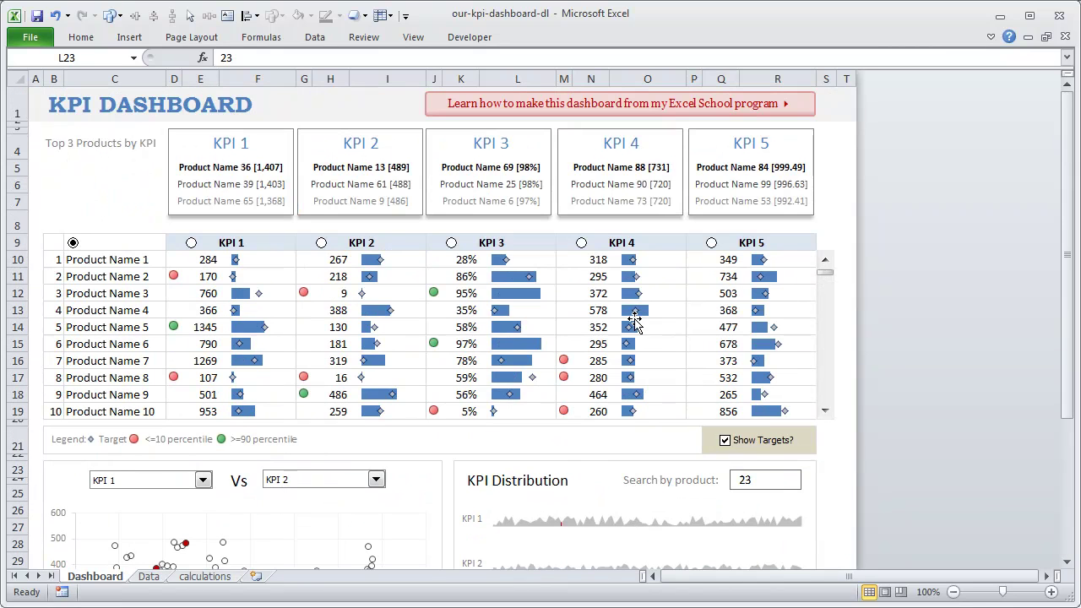
# On the Data sheet, inspect the product KPI 1–5 values and the tKPI1 and tKPI2 targets.
pyautogui.click(149, 575)
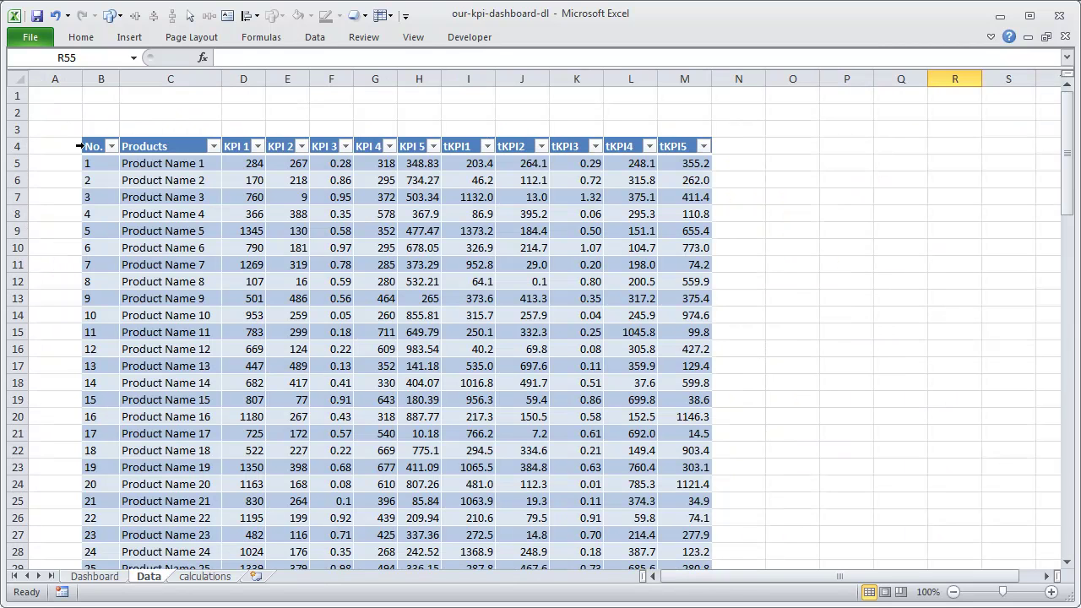
pyautogui.moveTo(94, 137); pyautogui.dragTo(422, 150)
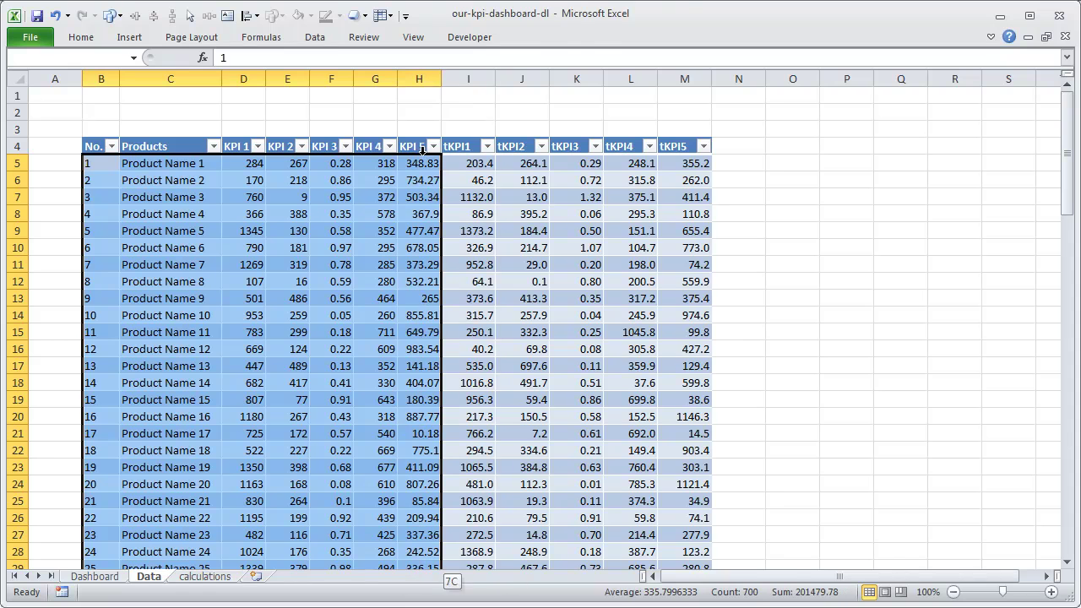
pyautogui.click(467, 164)
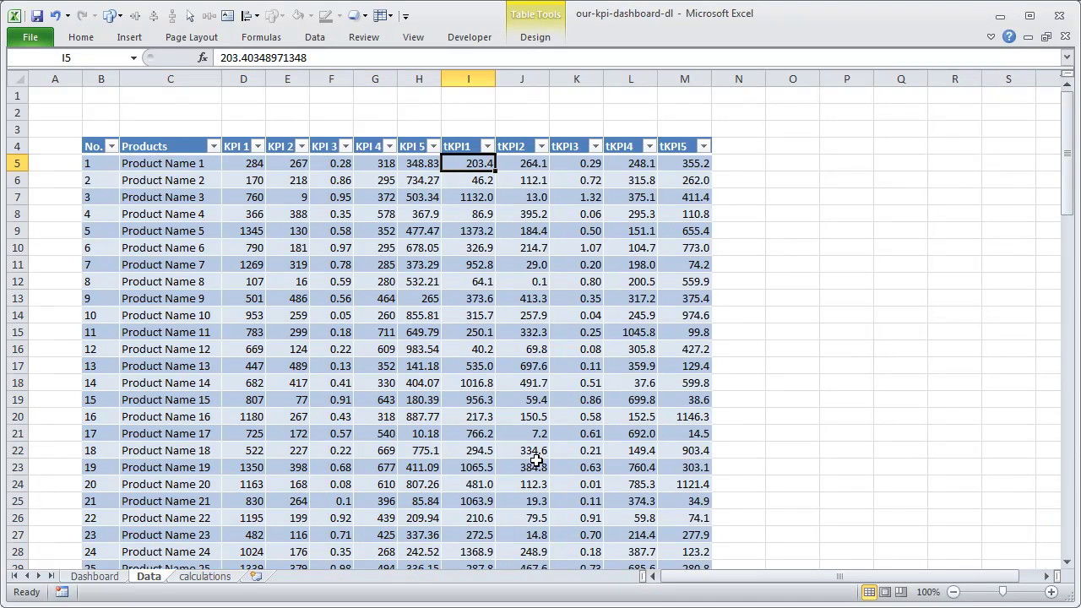
pyautogui.click(247, 114)
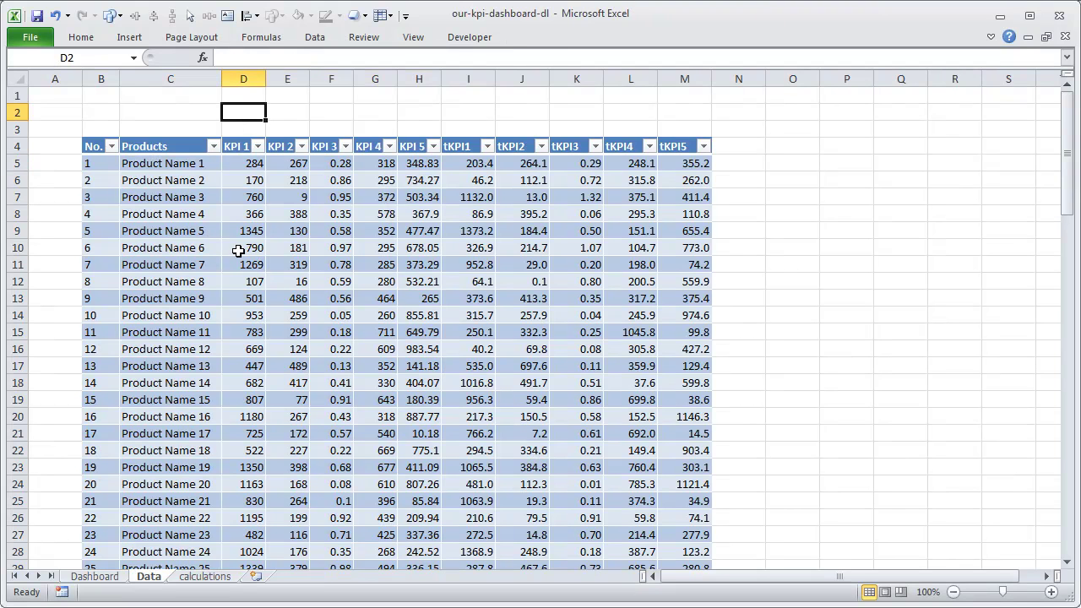
pyautogui.click(253, 167)
pyautogui.click(526, 167)
pyautogui.click(478, 162)
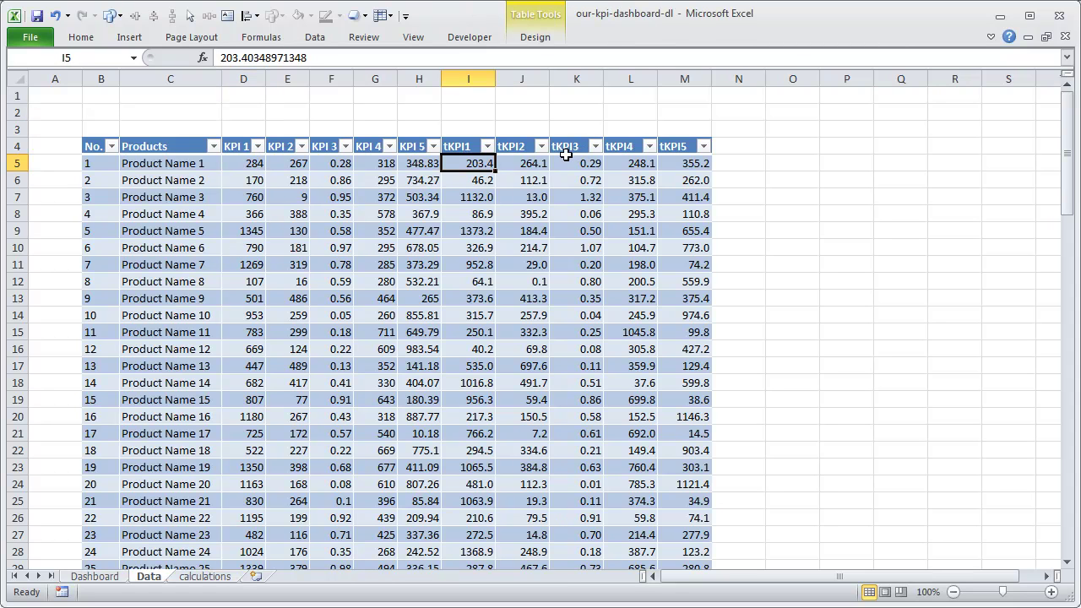
# Select the tKPI1–tKPI5 target headers, check Product Name 6's tKPI1, then return to the Dashboard.
pyautogui.scroll(-3, 537, 349)
pyautogui.scroll(-20, 537, 348)
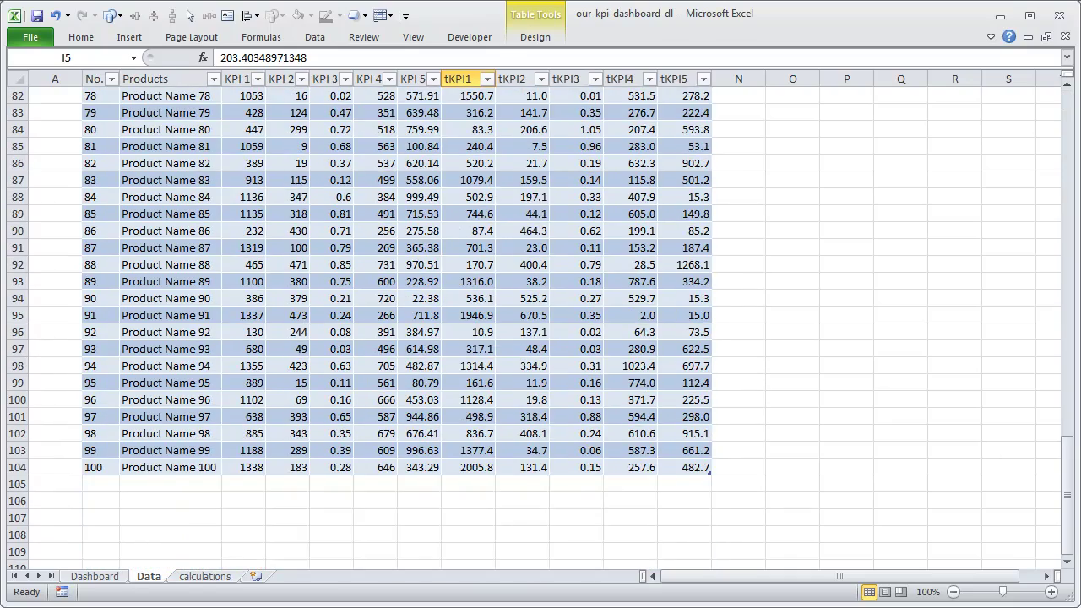
pyautogui.moveTo(1066, 492); pyautogui.dragTo(1066, 144)
pyautogui.moveTo(459, 145); pyautogui.dragTo(687, 145)
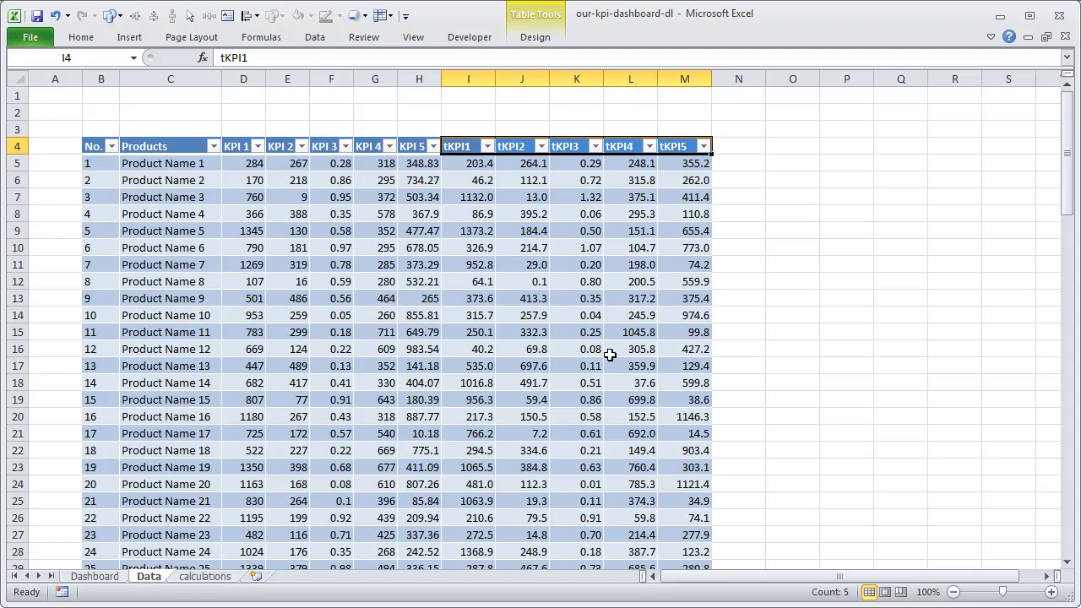
pyautogui.click(493, 245)
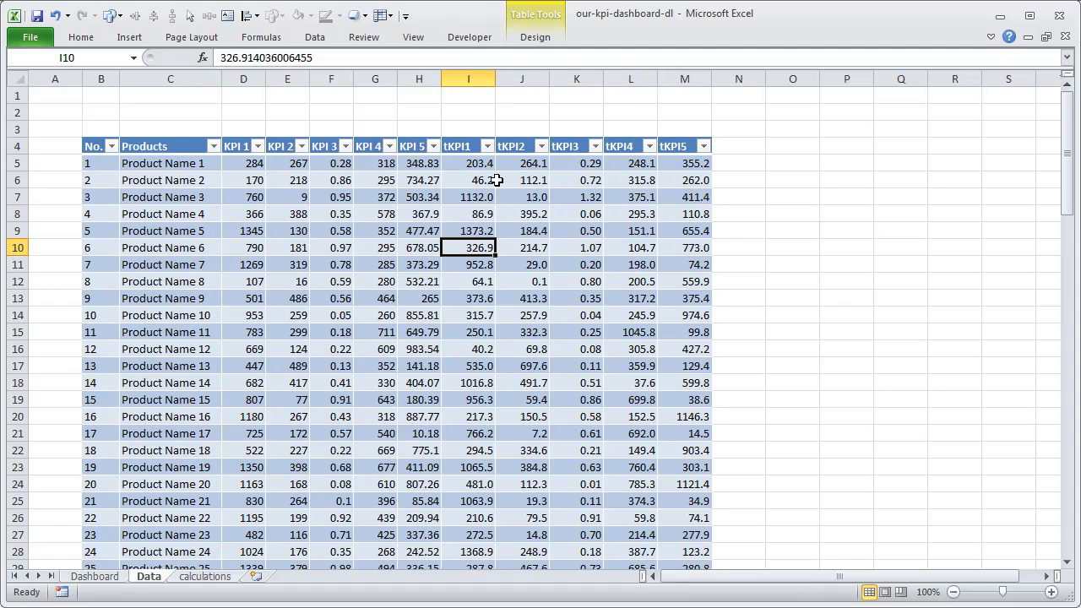
pyautogui.scroll(-8, 598, 362)
pyautogui.scroll(8, 600, 353)
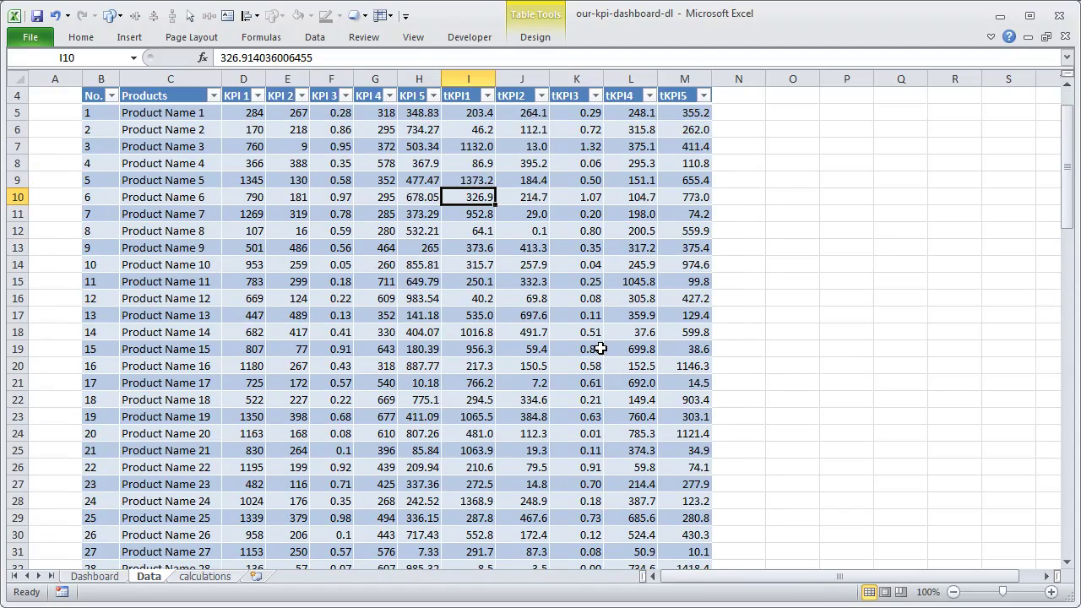
pyautogui.click(95, 577)
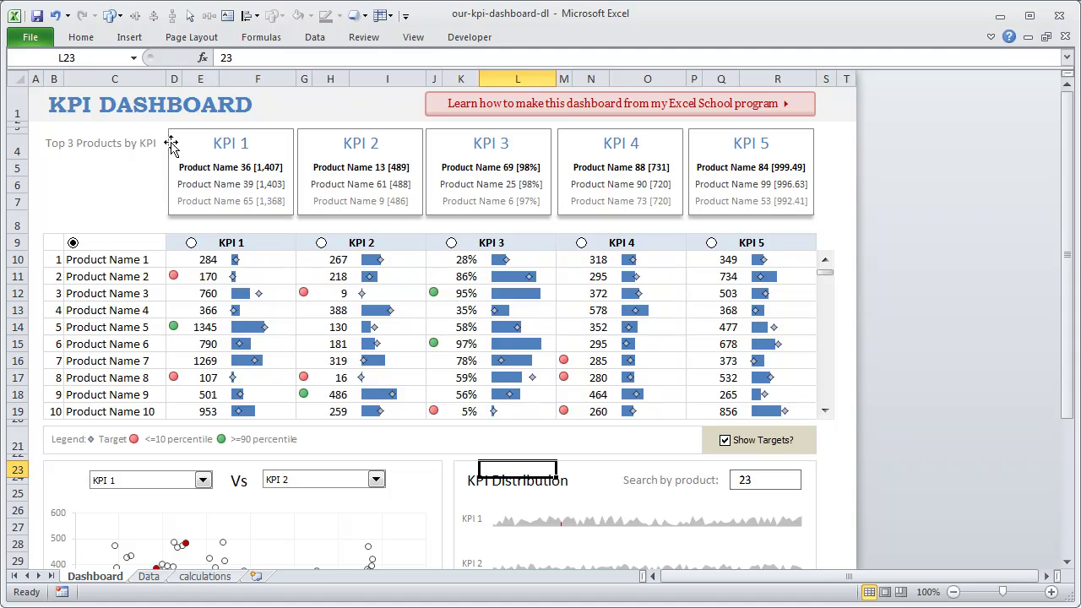
pyautogui.click(93, 168)
pyautogui.moveTo(53, 141); pyautogui.dragTo(820, 206)
pyautogui.hotkey('ctrl', 'Tab')
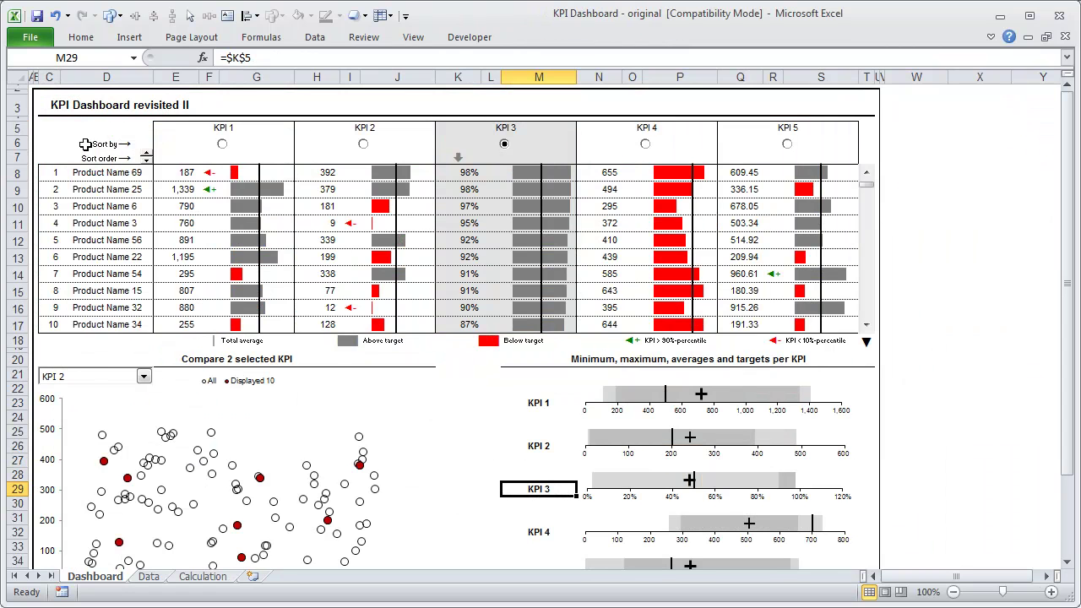
pyautogui.hotkey('alt', 'Tab')
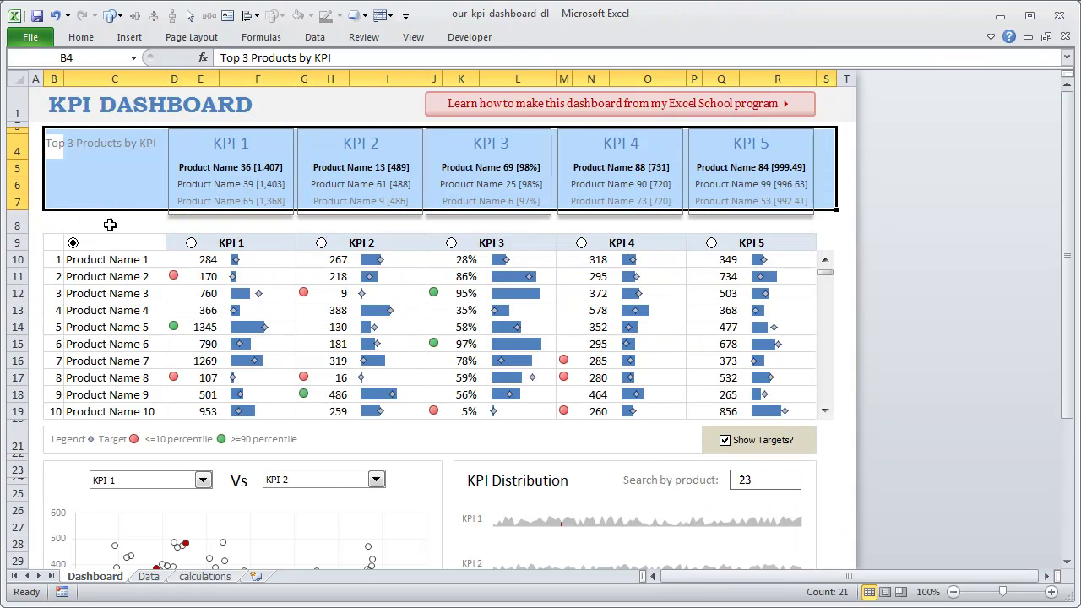
pyautogui.click(121, 217)
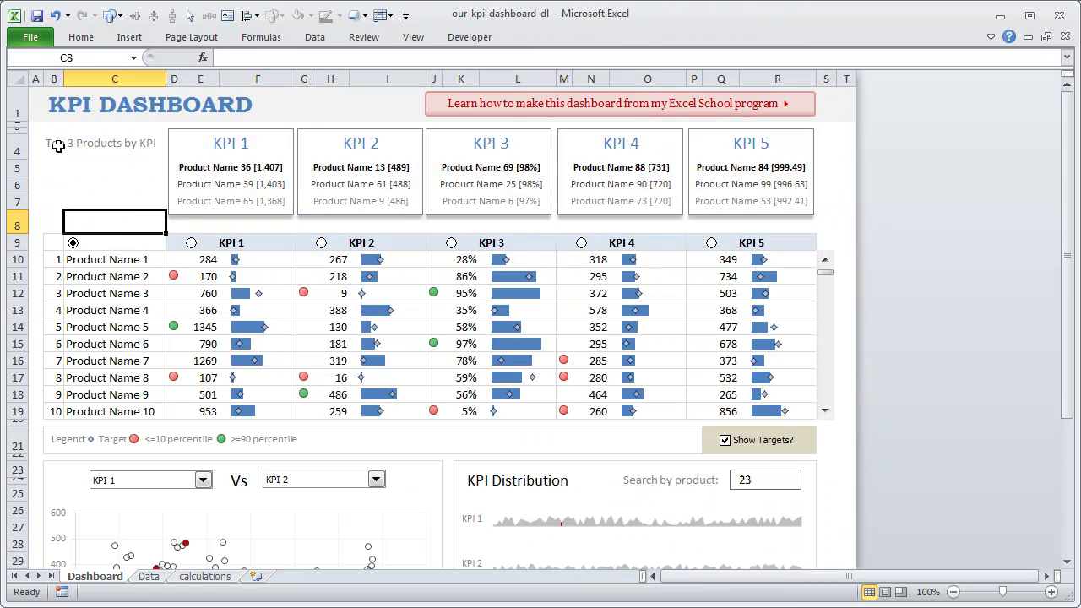
pyautogui.click(228, 145)
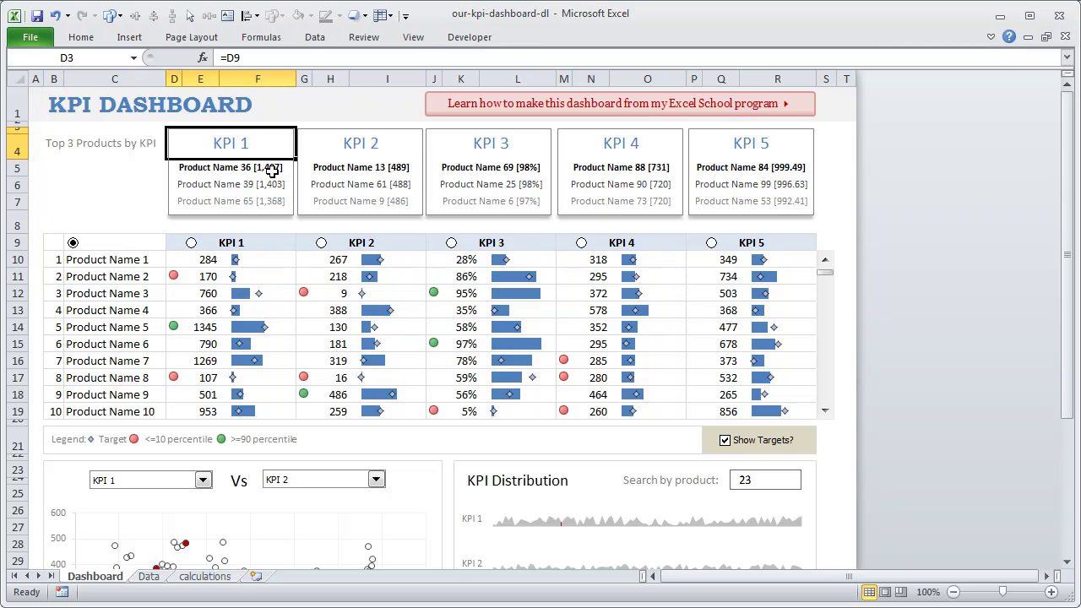
pyautogui.click(363, 169)
pyautogui.click(365, 203)
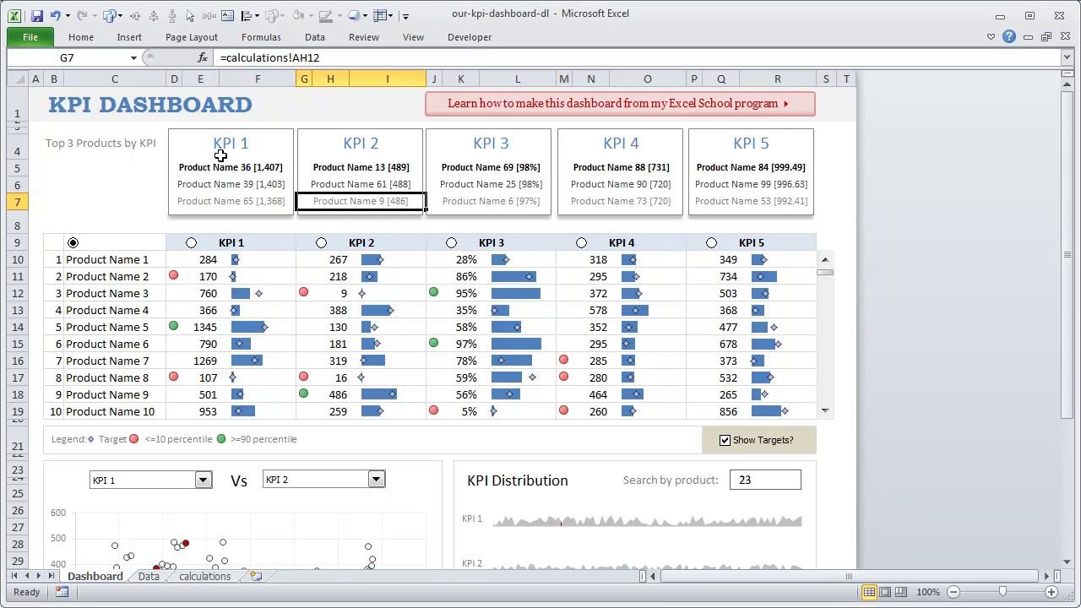
pyautogui.click(185, 185)
pyautogui.click(193, 169)
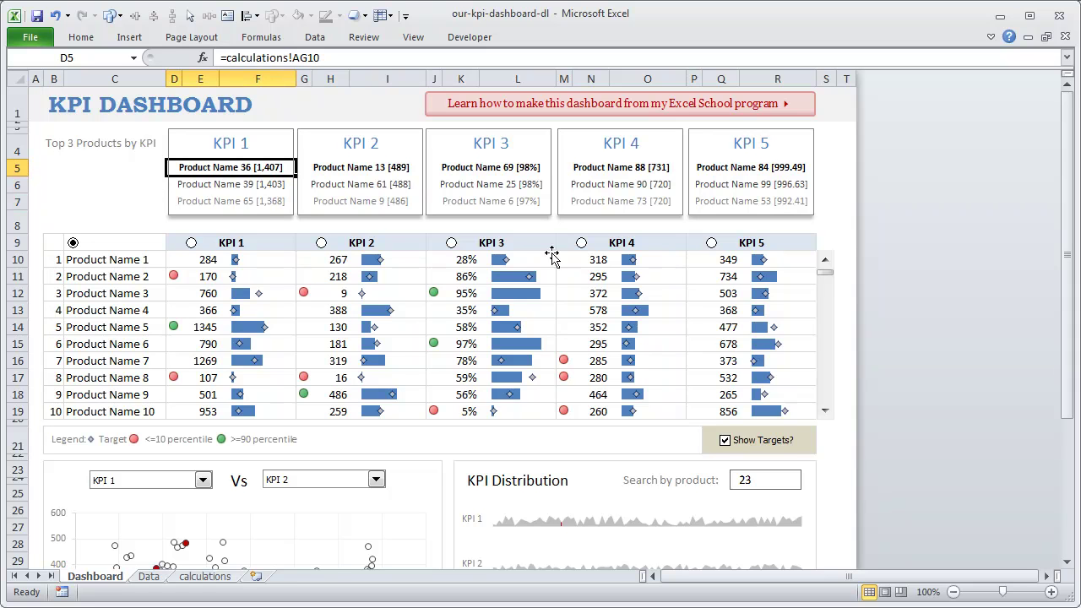
pyautogui.click(825, 168)
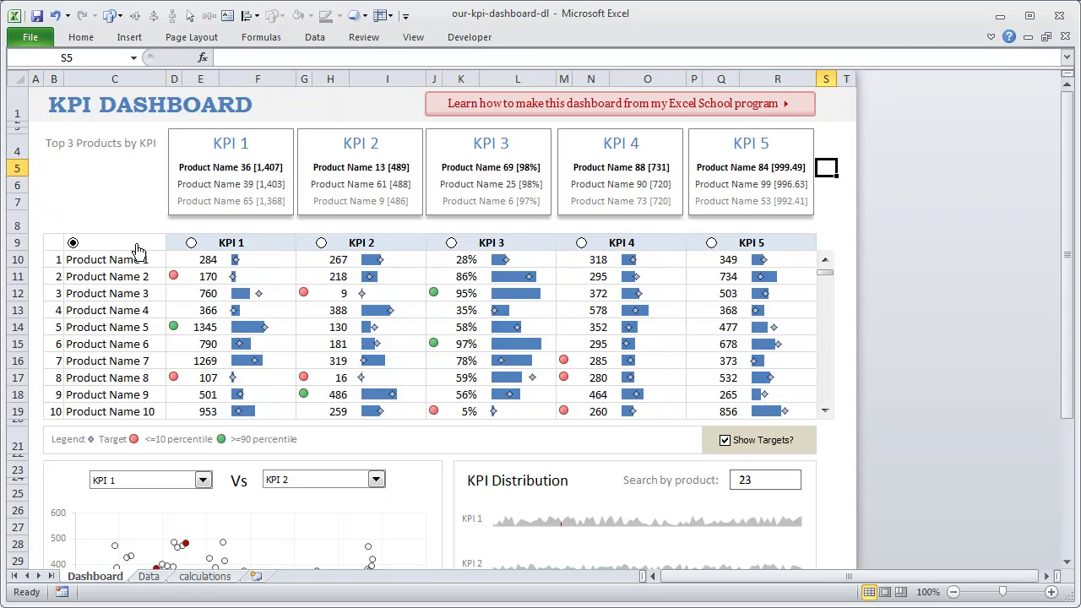
# Sort the table by KPI 1 through KPI 5 in turn, then restore its unsorted order.
pyautogui.click(200, 246)
pyautogui.click(362, 245)
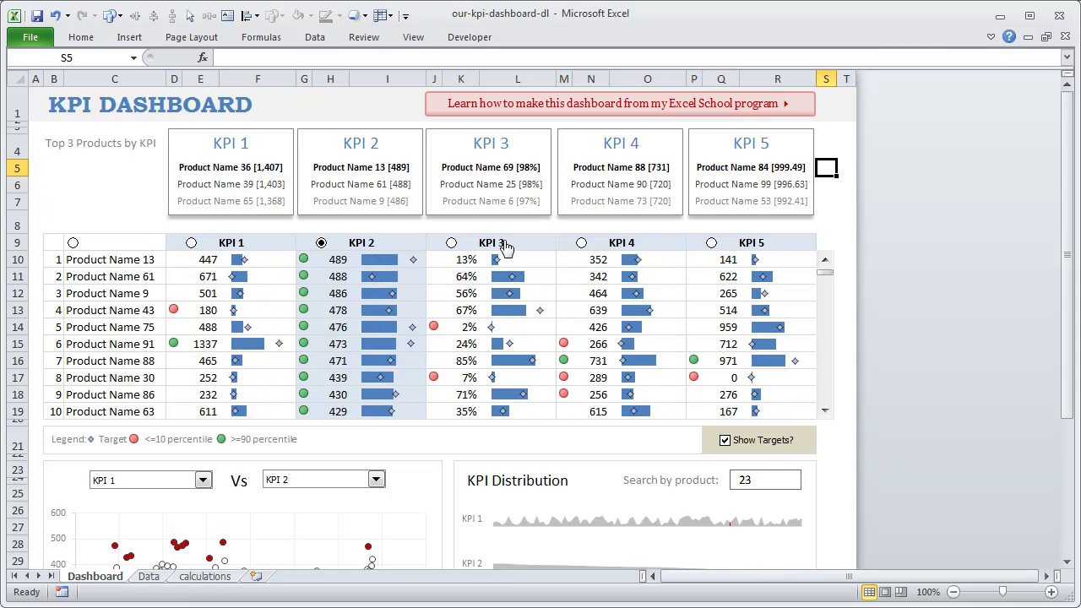
pyautogui.click(500, 244)
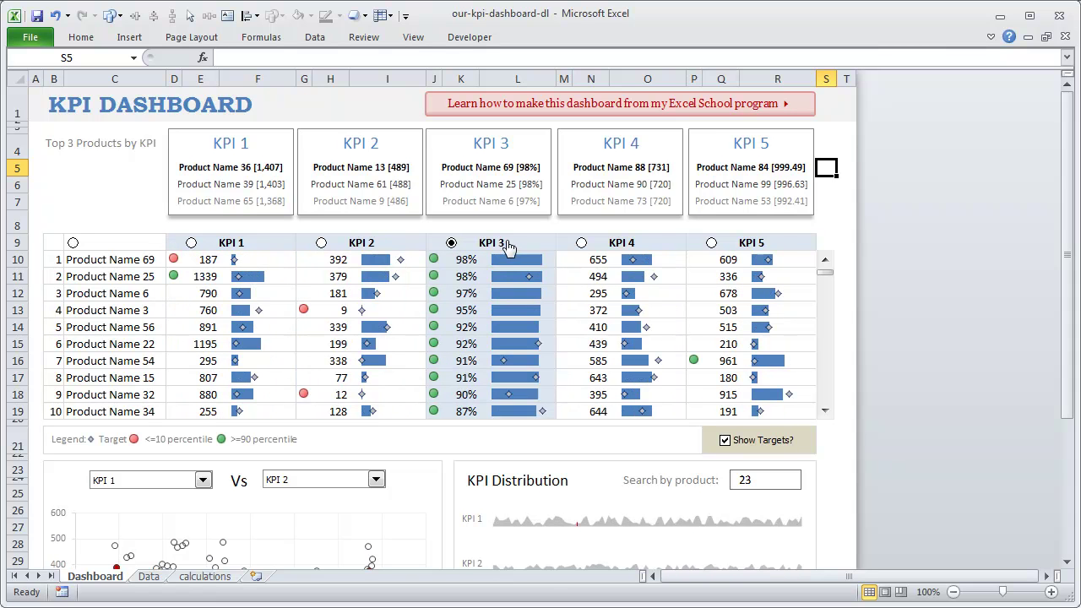
pyautogui.click(649, 245)
pyautogui.click(728, 244)
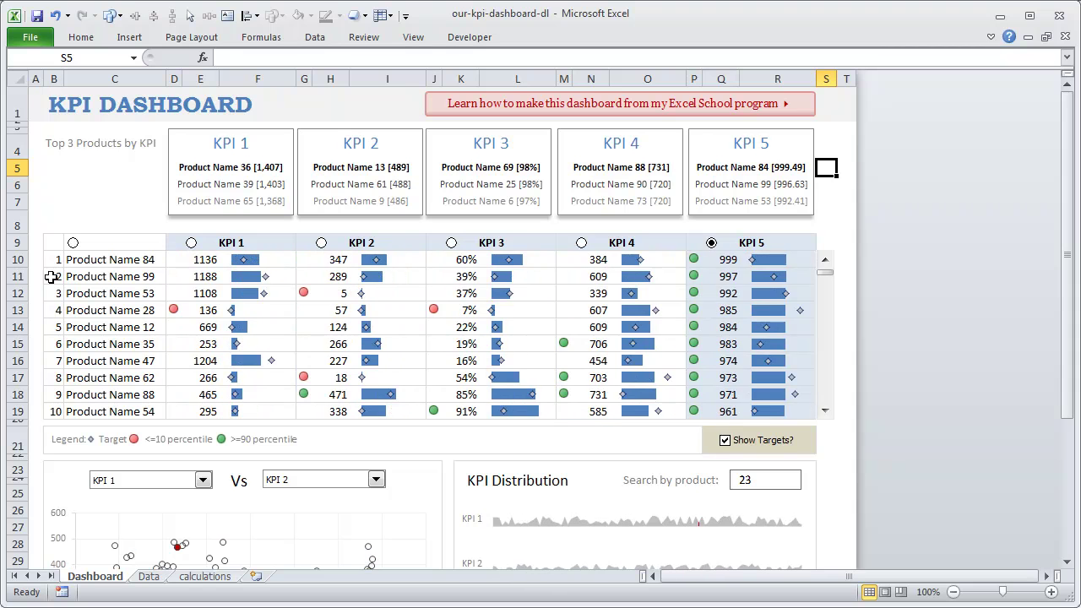
pyautogui.click(97, 251)
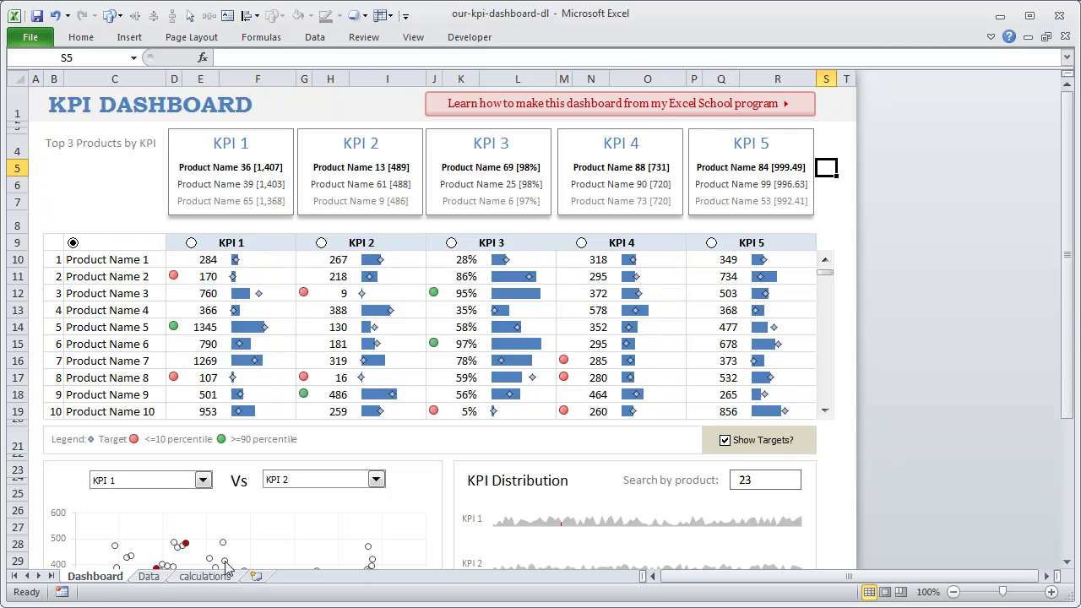
# Glance at the Data sheet, then switch to the original workbook and select percentile arrow cell F8.
pyautogui.click(149, 576)
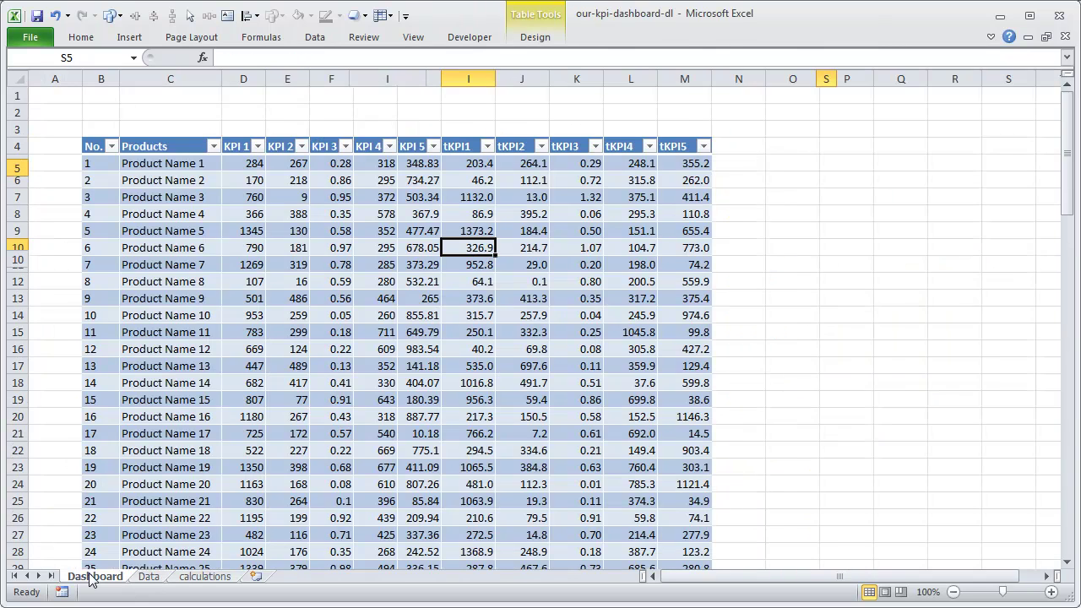
pyautogui.click(95, 576)
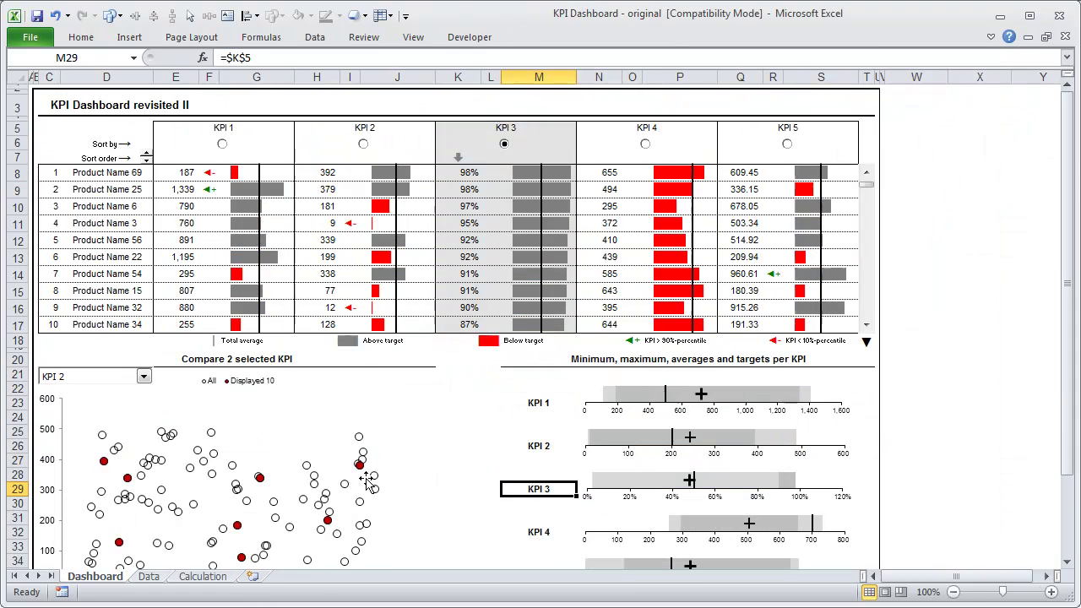
pyautogui.hotkey('alt', 'Tab')
pyautogui.click(212, 172)
# Inspect the original workbook's percentile arrow formulas in F8 and F9 and the 10% legend label.
pyautogui.click(209, 191)
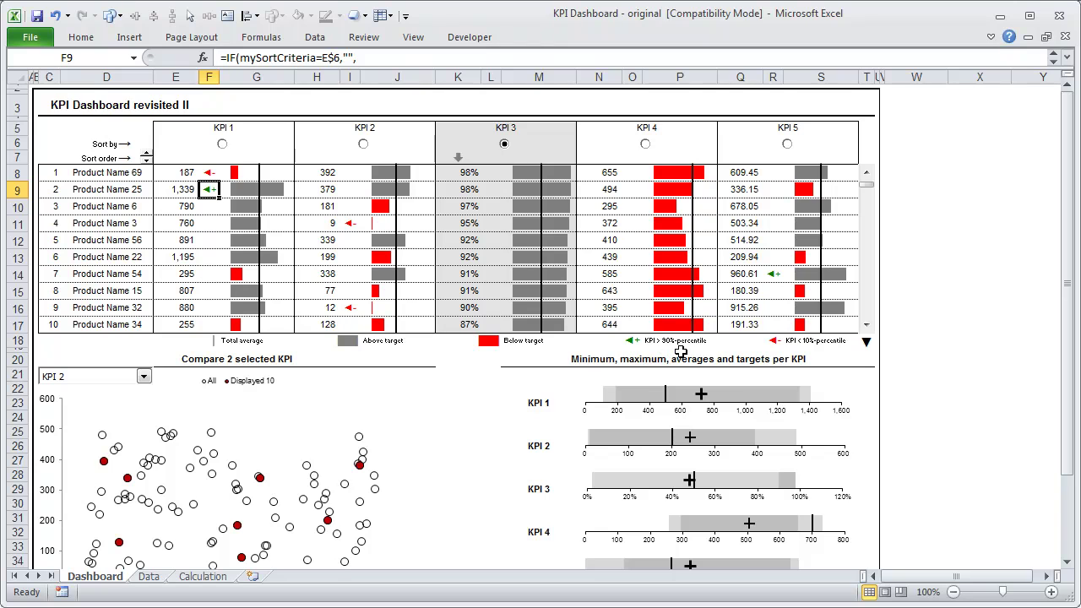
pyautogui.click(816, 341)
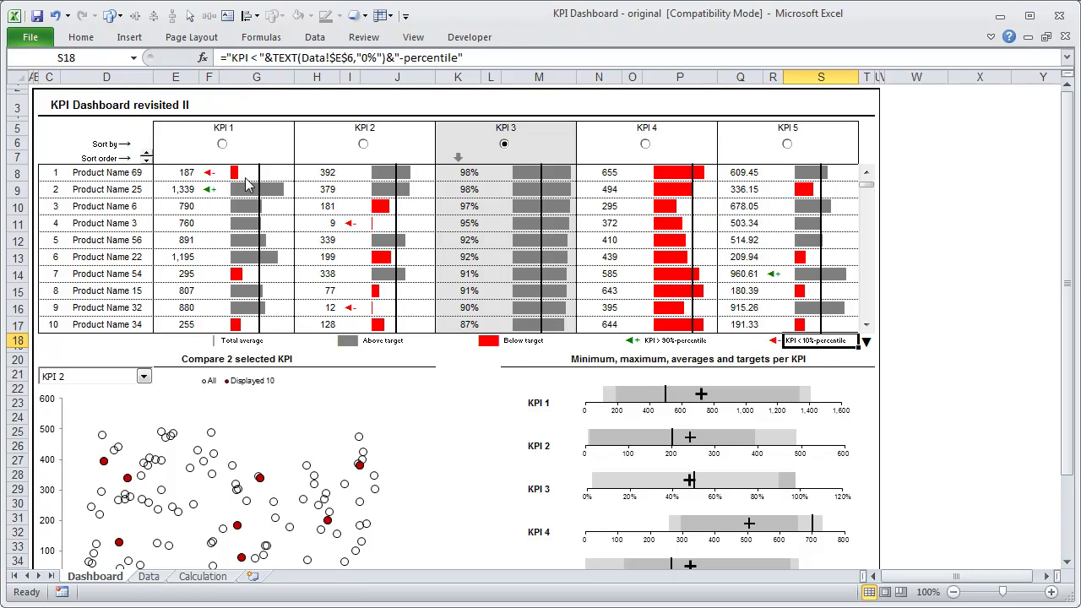
pyautogui.click(199, 174)
pyautogui.click(208, 189)
pyautogui.click(209, 171)
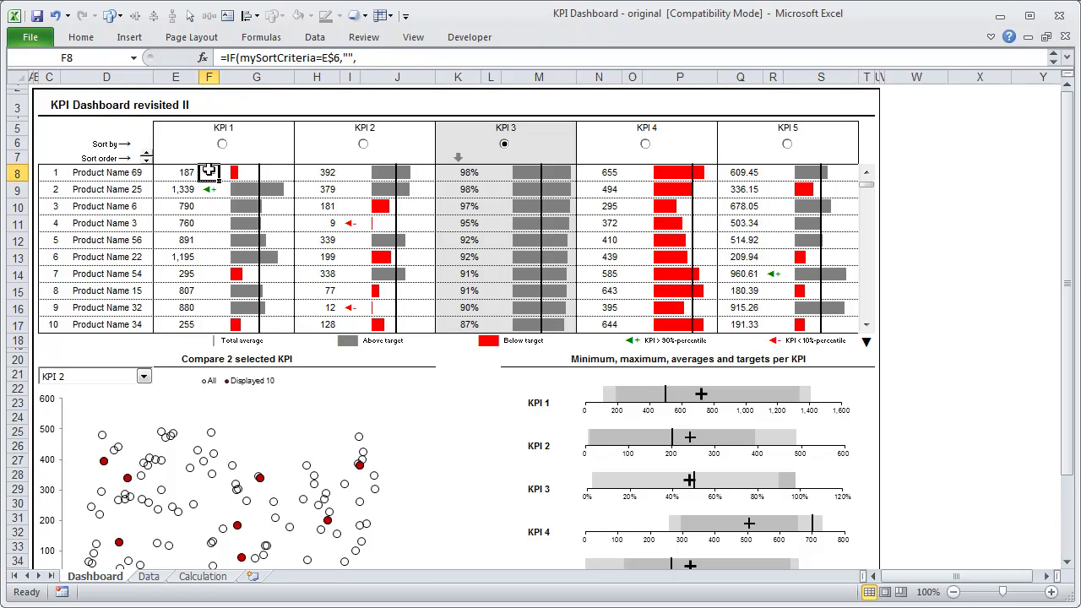
pyautogui.click(209, 191)
# In the new workbook, inspect the red and green percentile dot formulas.
pyautogui.hotkey('alt', 'Tab')
pyautogui.click(176, 275)
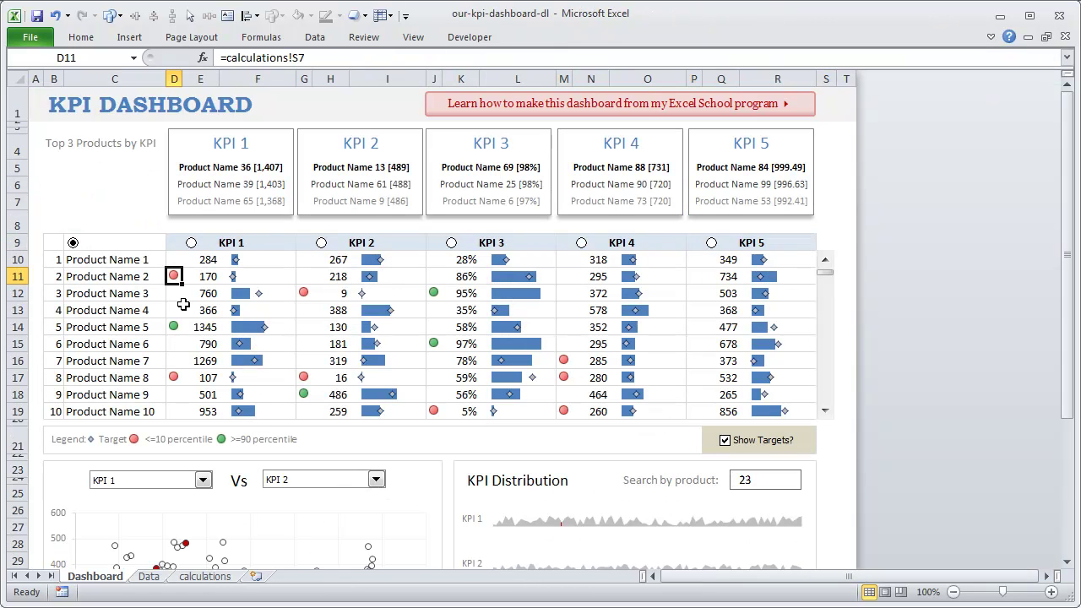
pyautogui.click(177, 380)
pyautogui.click(178, 279)
pyautogui.click(179, 332)
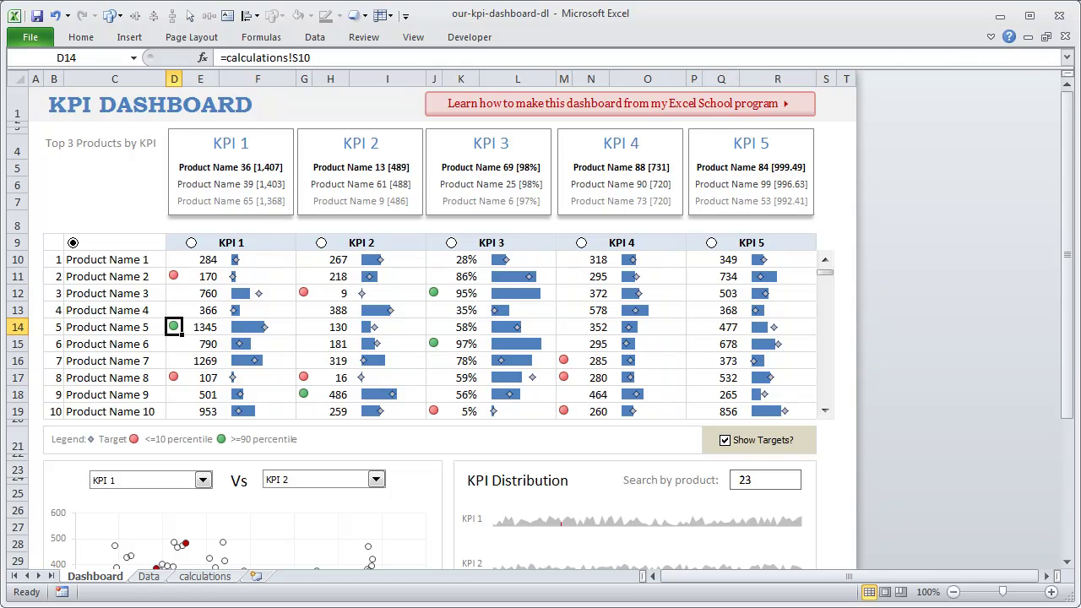
# Open the calculations sheet and check the above-target legend entry.
pyautogui.click(207, 578)
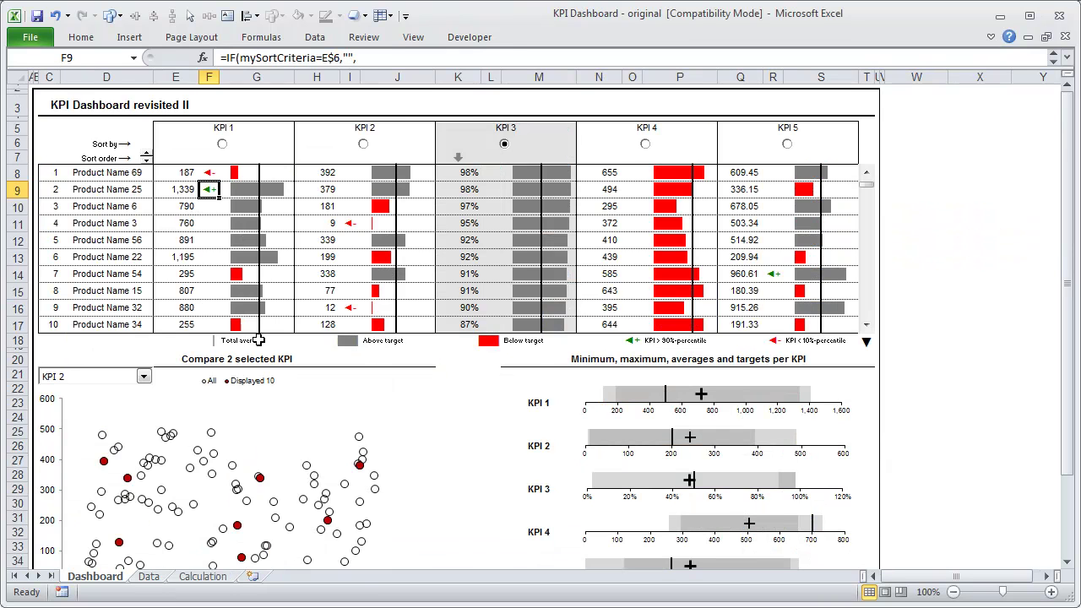
pyautogui.click(344, 341)
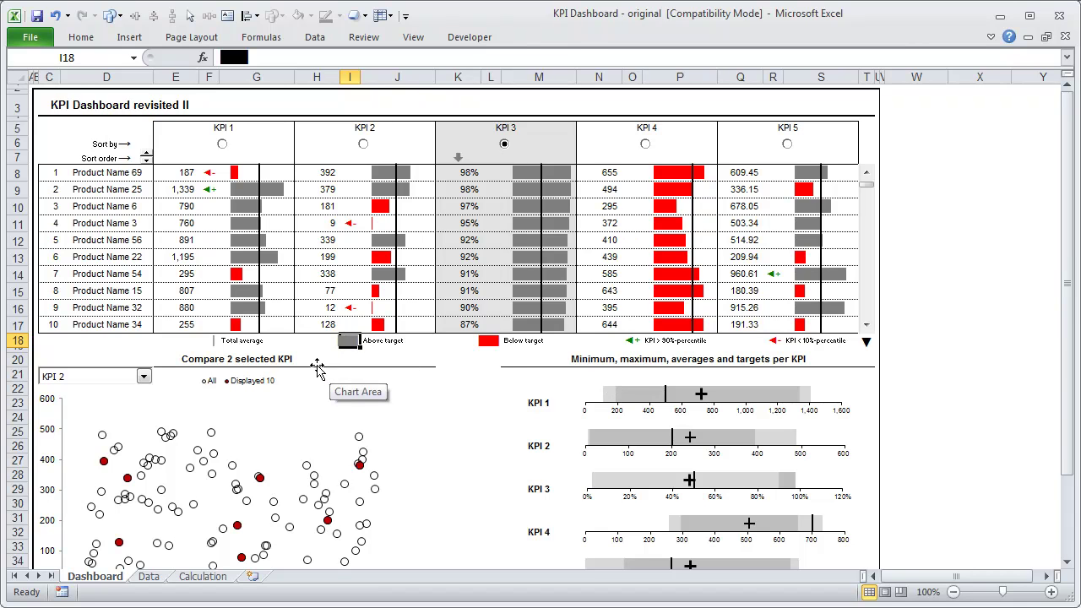
pyautogui.hotkey('alt', 'Tab')
pyautogui.hotkey('alt', 'Tab')
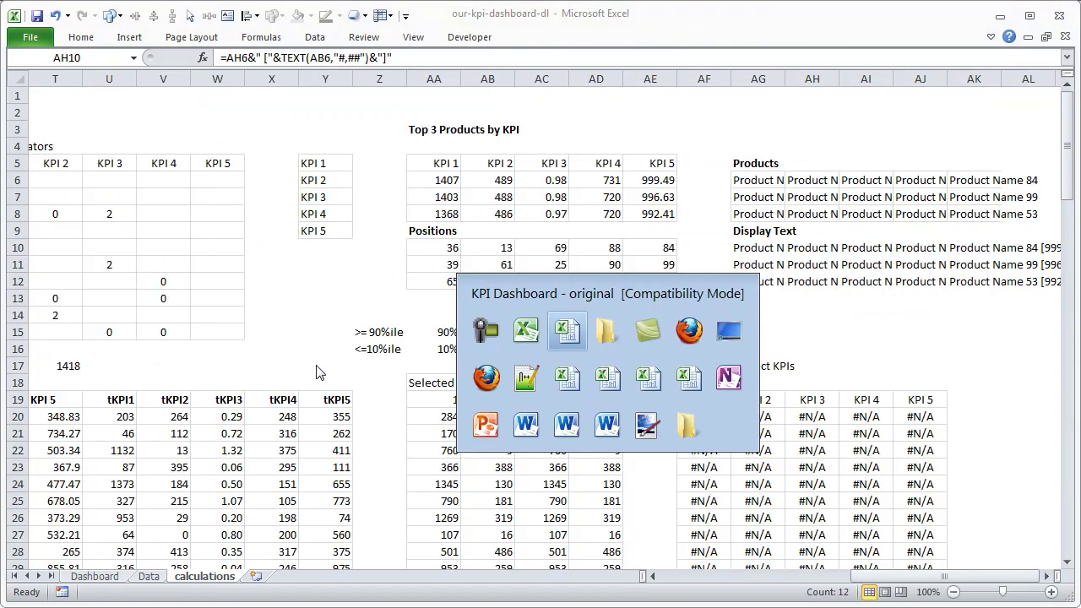
pyautogui.hotkey('alt', 'Tab')
# On the Dashboard sheet, turn on Show Targets so target markers appear on every KPI bar.
pyautogui.click(104, 578)
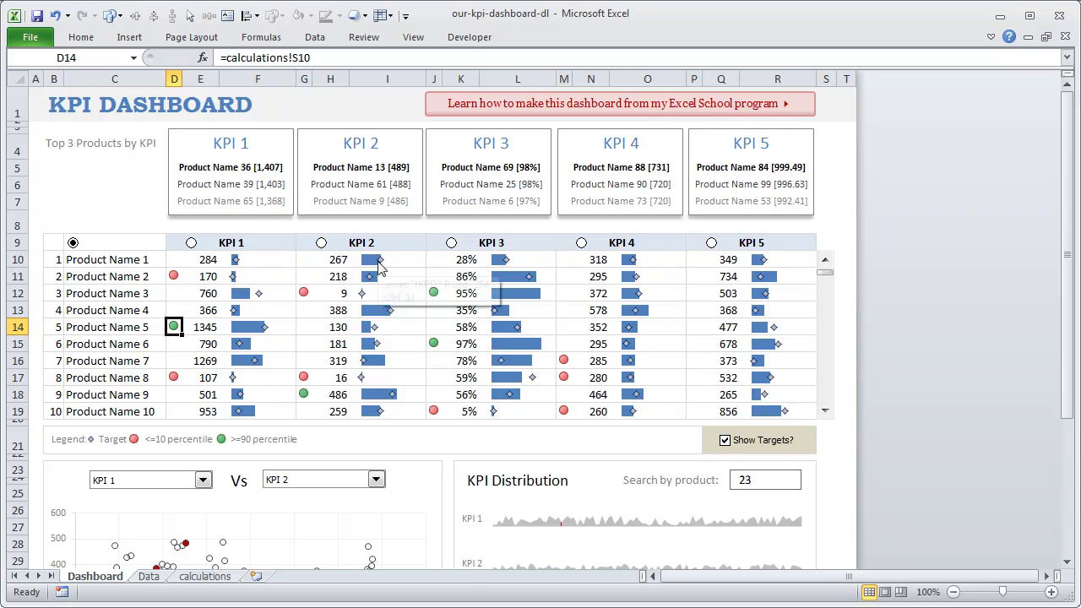
pyautogui.moveTo(388, 263)
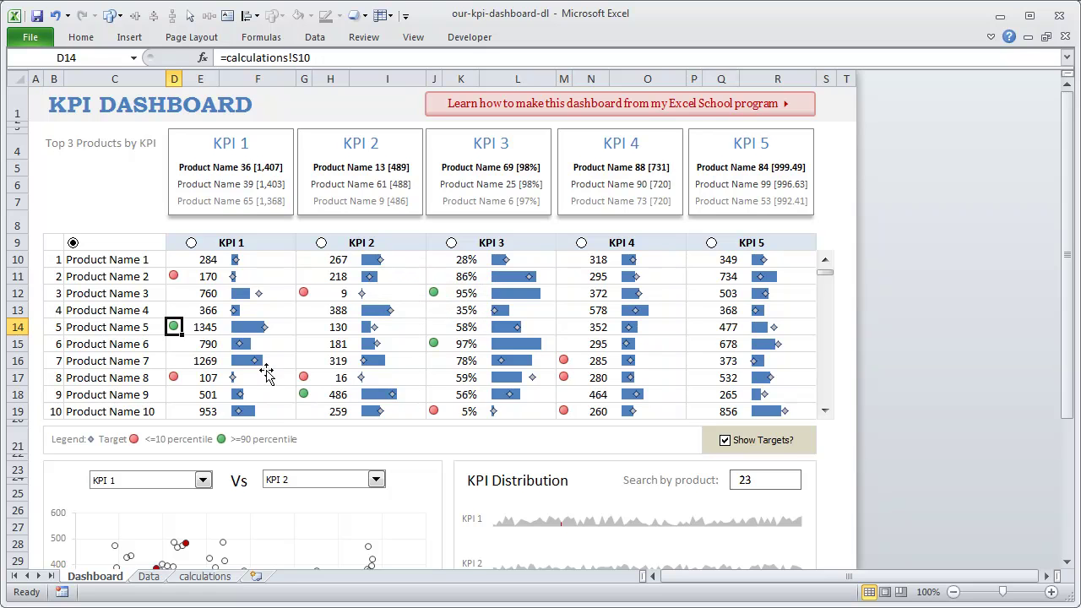
pyautogui.moveTo(775, 336)
pyautogui.moveTo(564, 360); pyautogui.dragTo(564, 413)
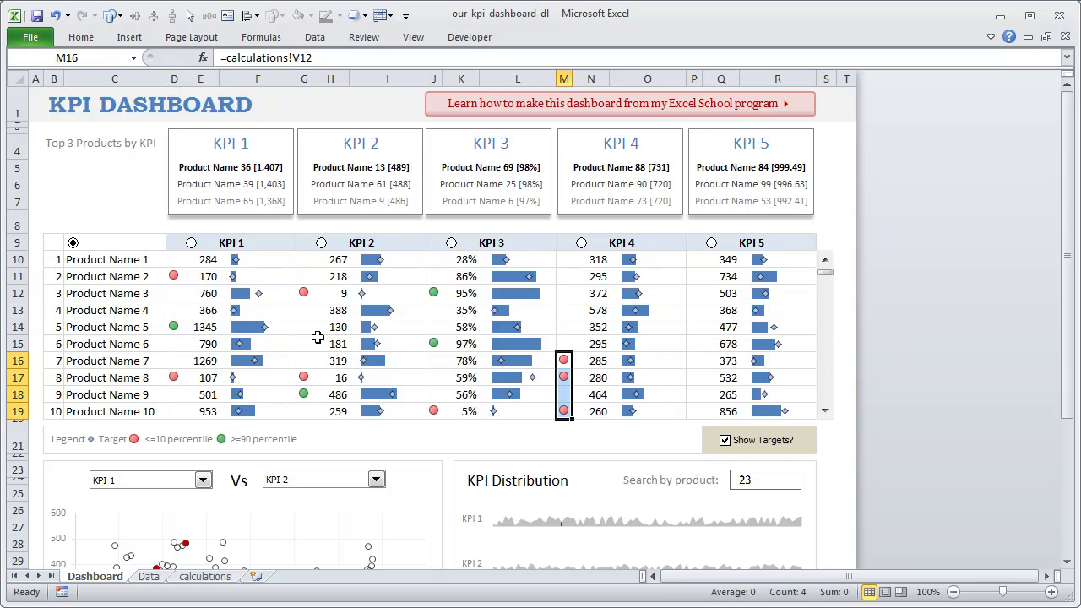
pyautogui.click(724, 441)
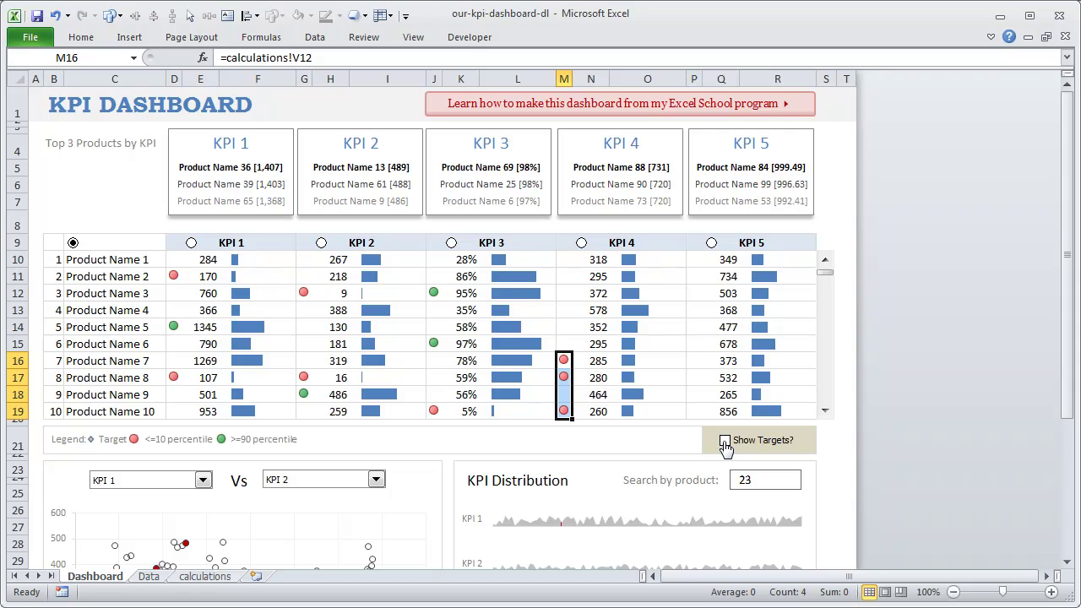
pyautogui.click(662, 275)
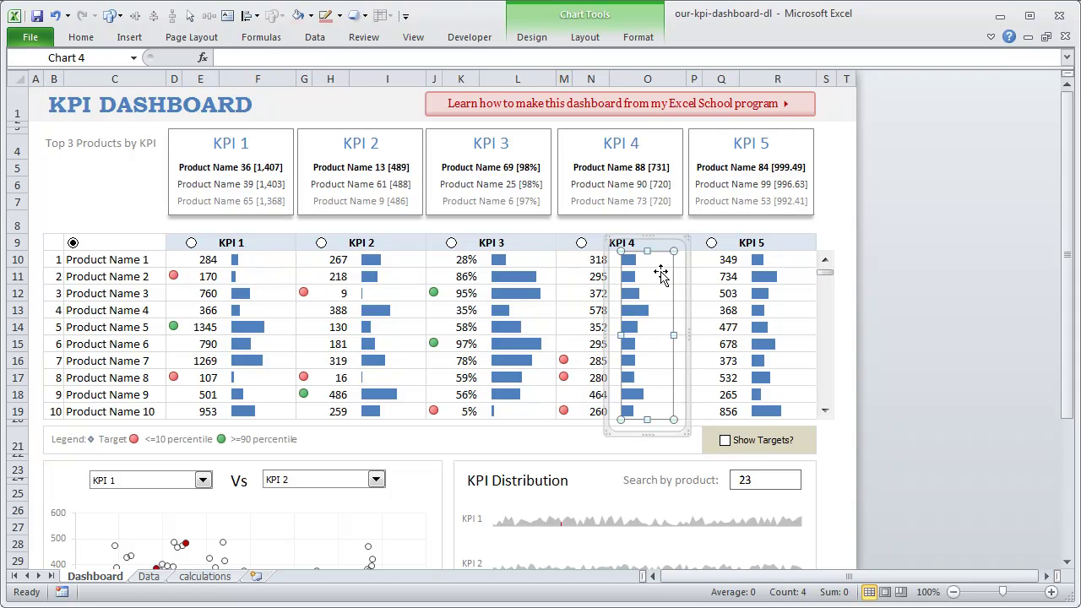
pyautogui.click(540, 224)
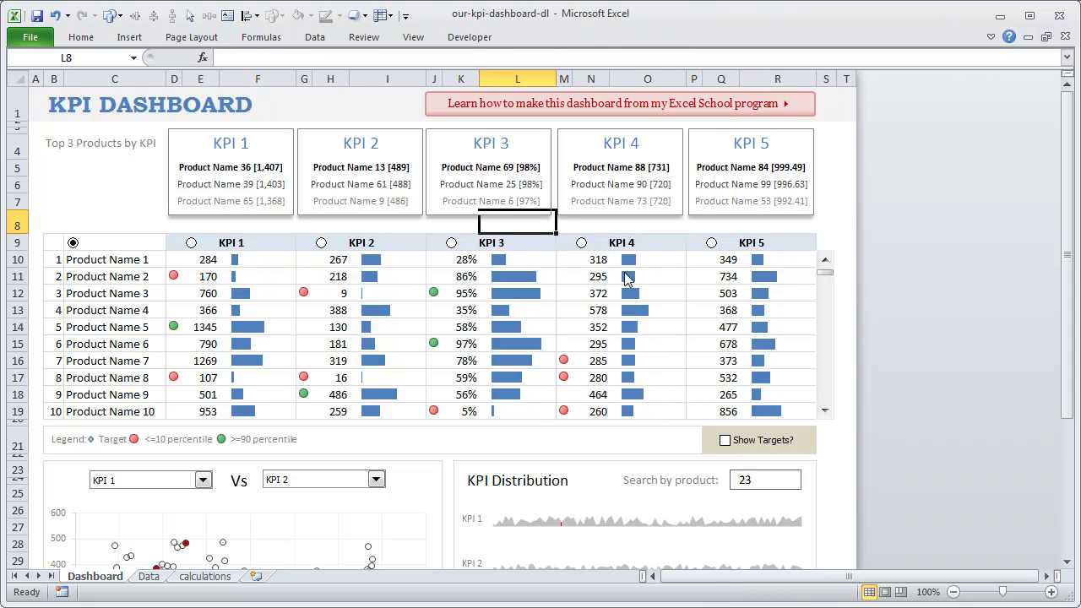
pyautogui.click(757, 448)
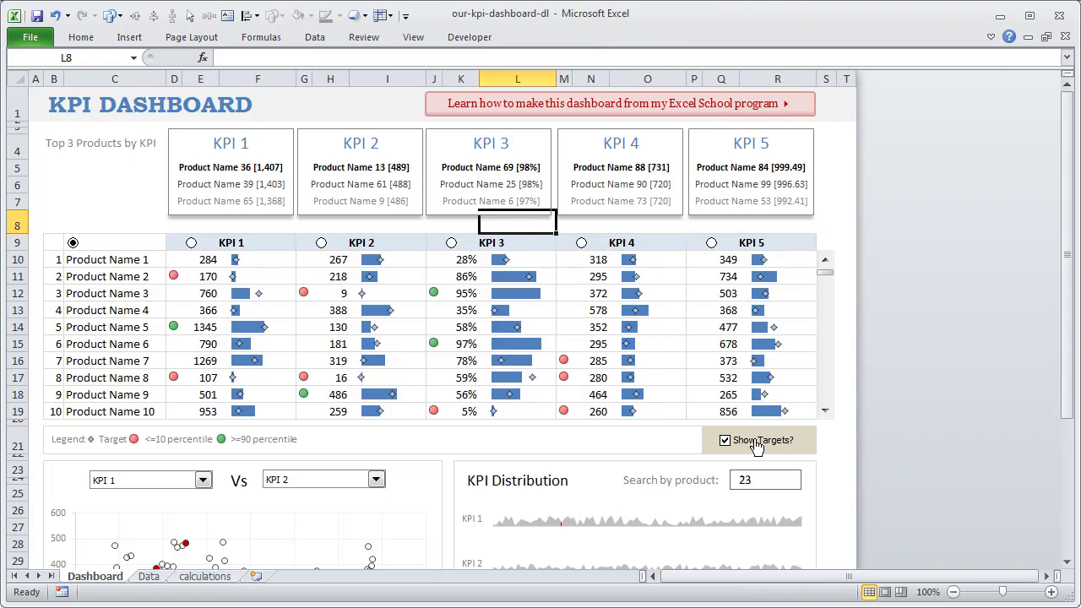
# Sort the dashboard table by KPI 3, keeping target markers shown.
pyautogui.click(451, 243)
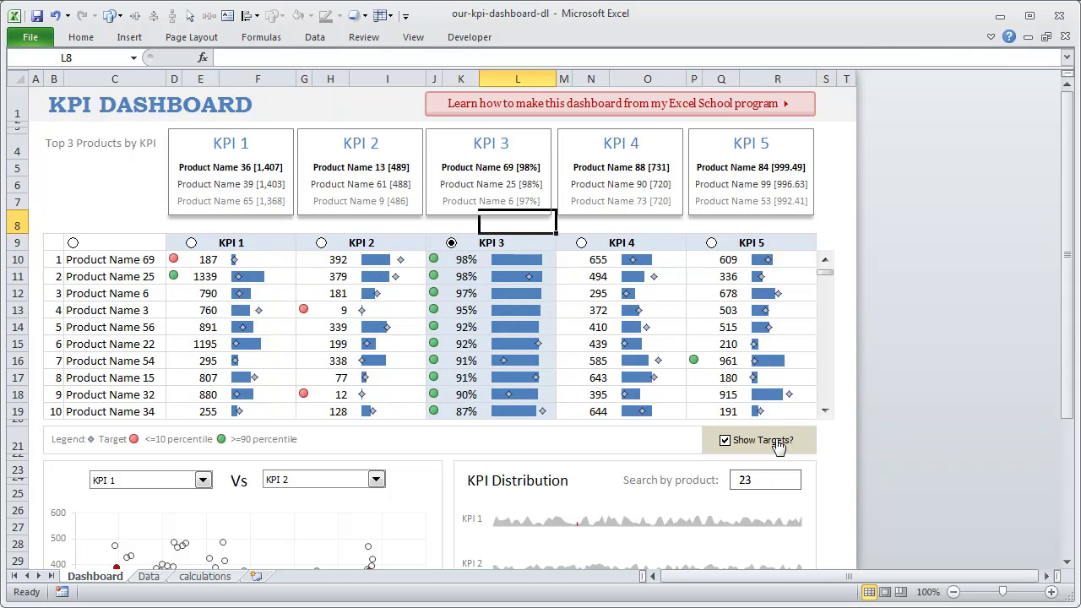
pyautogui.click(778, 446)
pyautogui.click(778, 447)
# Set the scatter chart's axis dropdowns to KPI 2 and KPI 5.
pyautogui.scroll(-4, 408, 409)
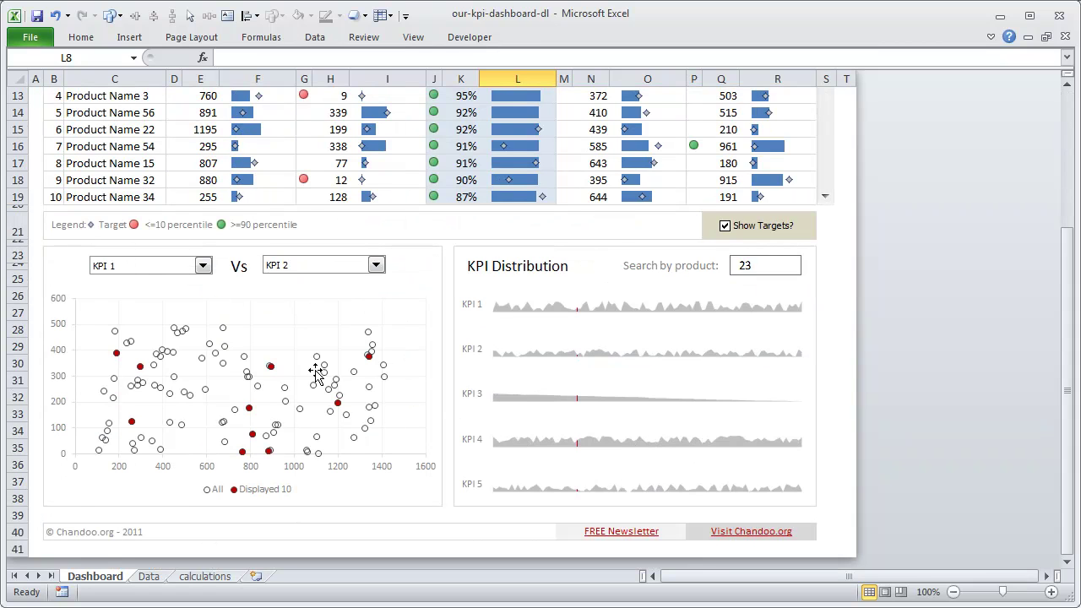
pyautogui.click(204, 266)
pyautogui.click(169, 290)
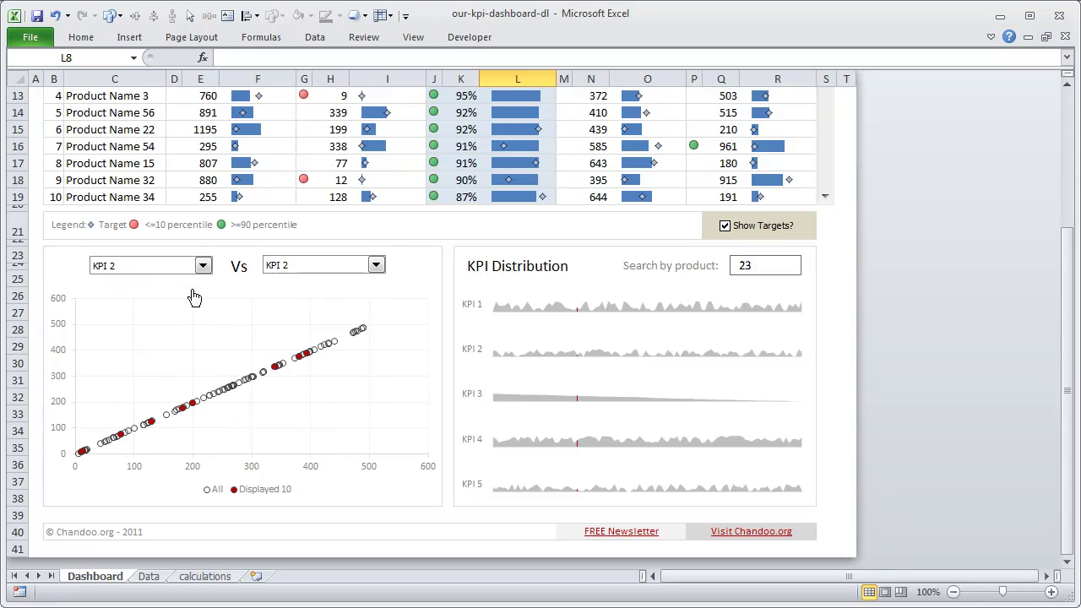
pyautogui.click(333, 267)
pyautogui.click(317, 323)
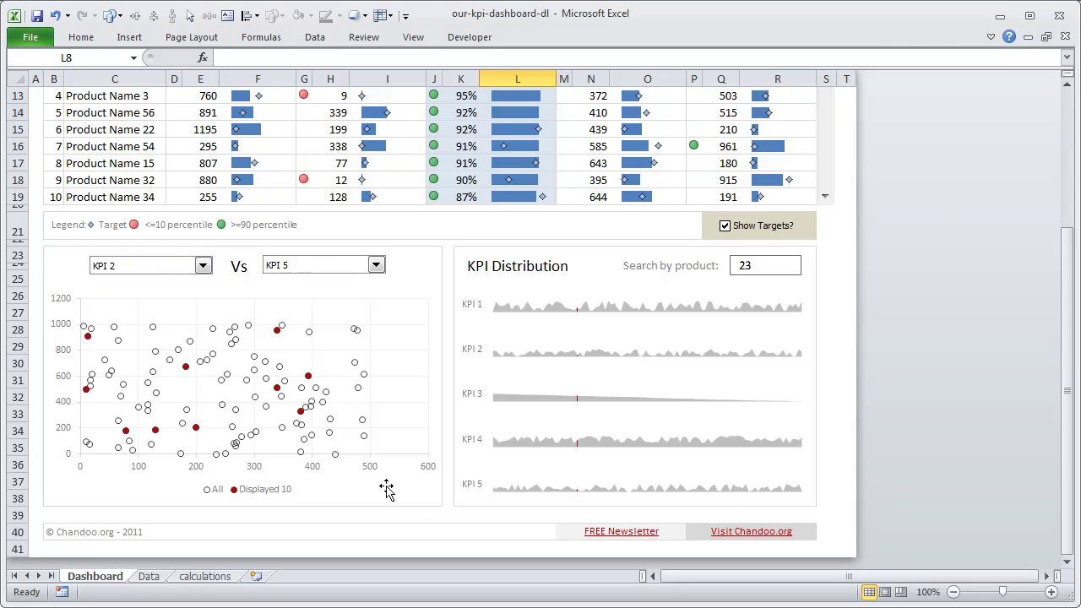
pyautogui.scroll(4, 599, 333)
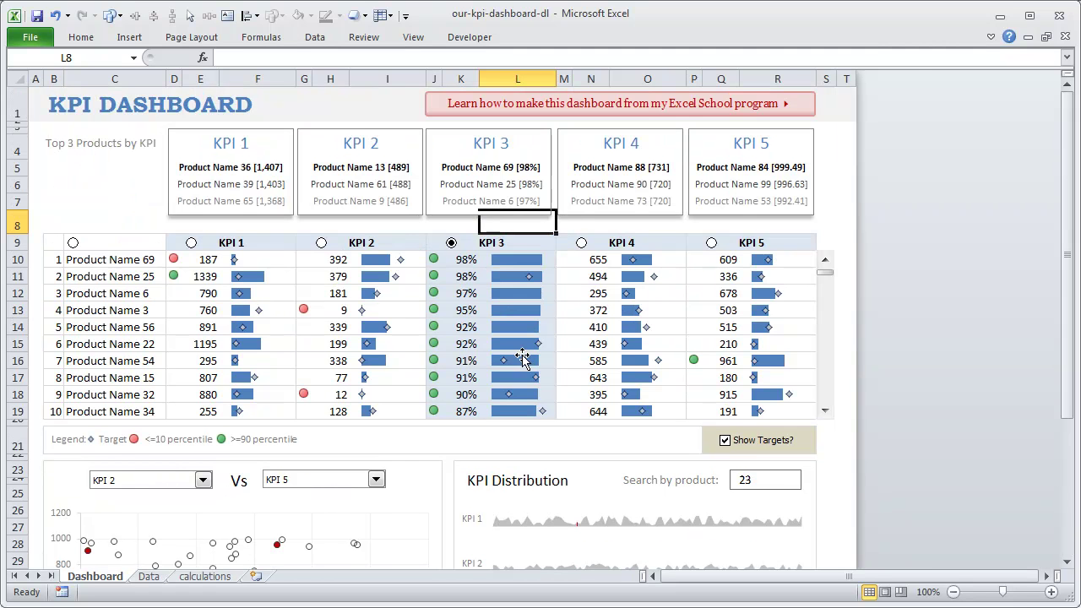
pyautogui.hotkey('alt', 'Tab')
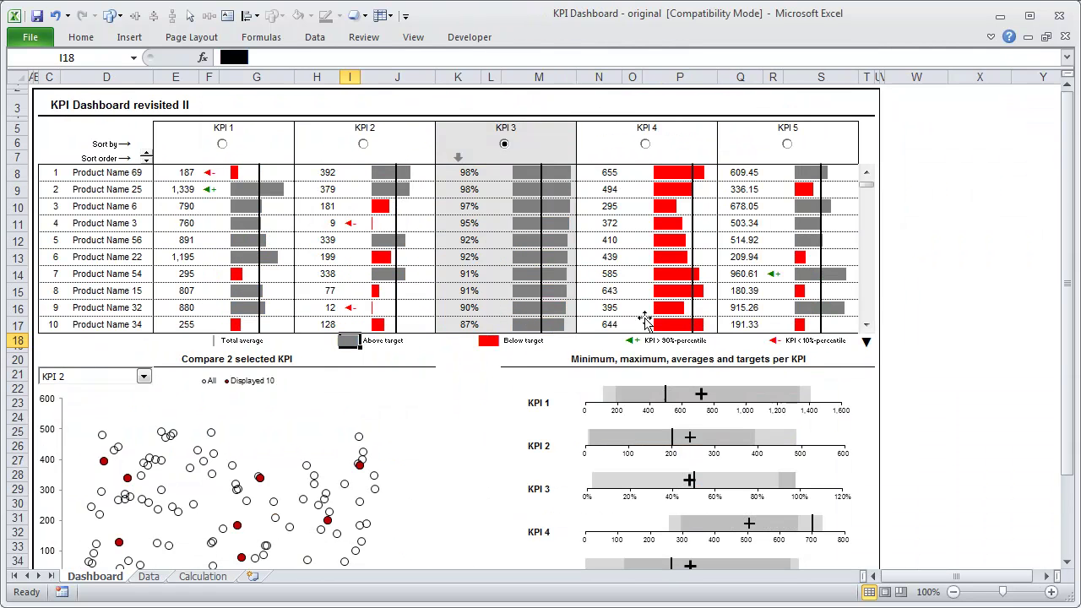
pyautogui.click(613, 404)
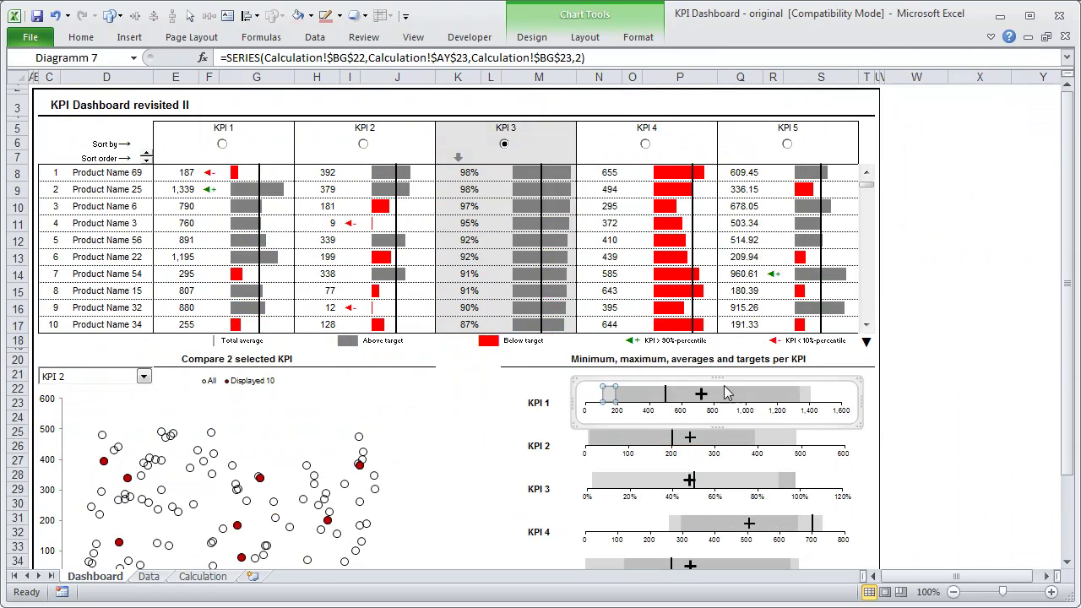
pyautogui.click(492, 389)
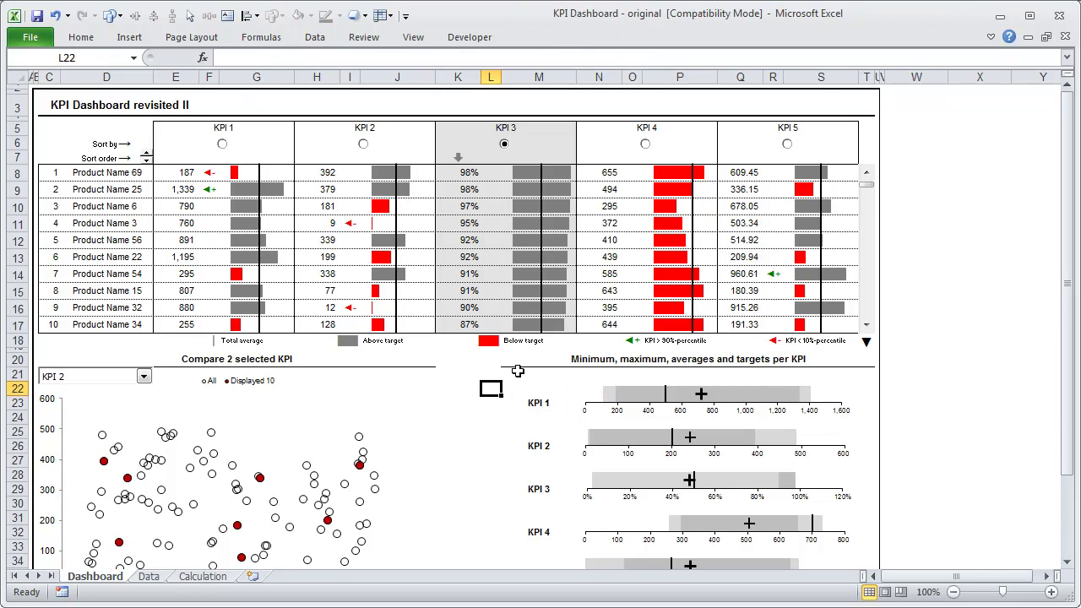
pyautogui.scroll(-3, 677, 445)
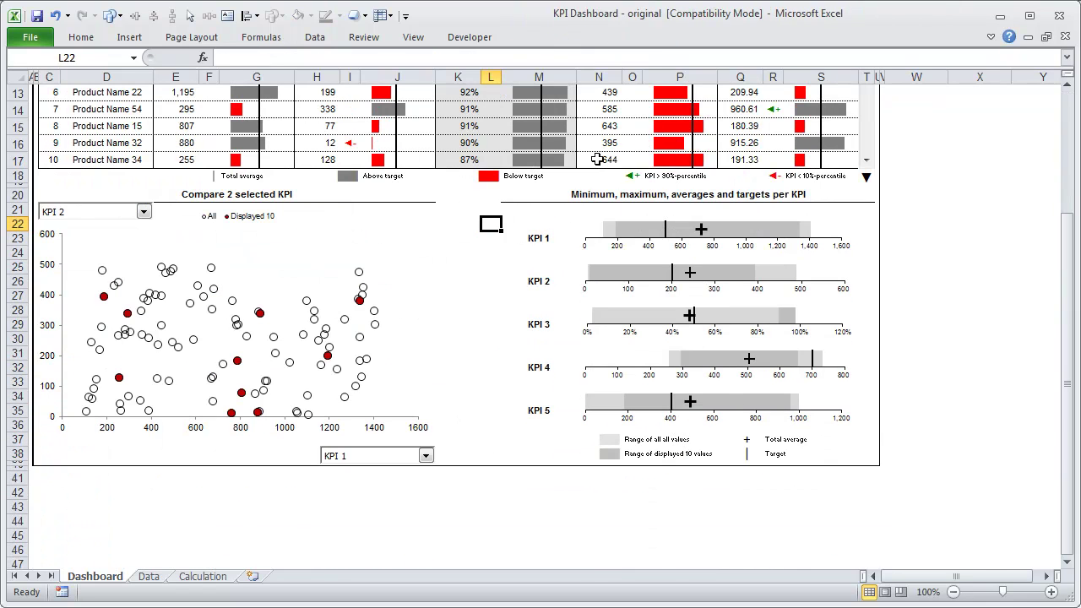
pyautogui.hotkey('alt', 'Tab')
pyautogui.scroll(-4, 622, 477)
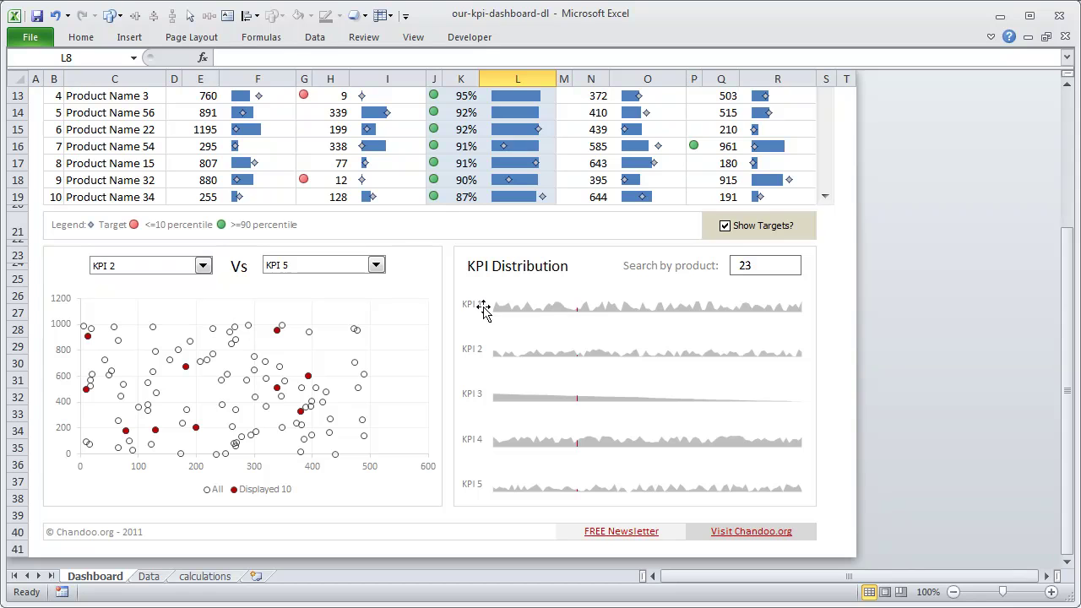
# Reset the table to default product order, then sort it by KPI 2.
pyautogui.scroll(1, 254, 297)
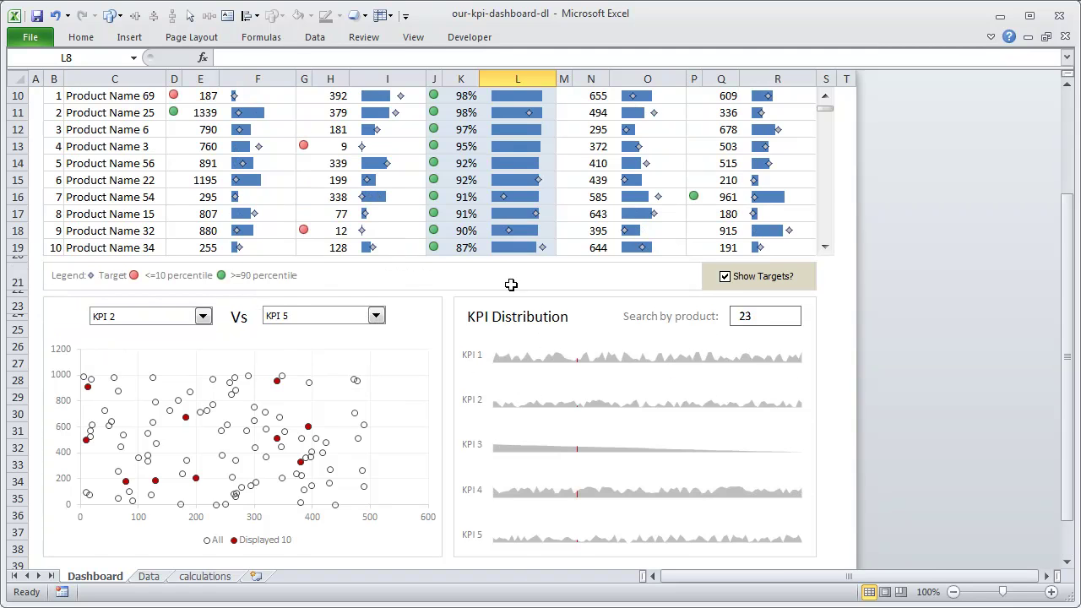
pyautogui.scroll(3, 494, 274)
pyautogui.click(75, 242)
pyautogui.scroll(-3, 836, 414)
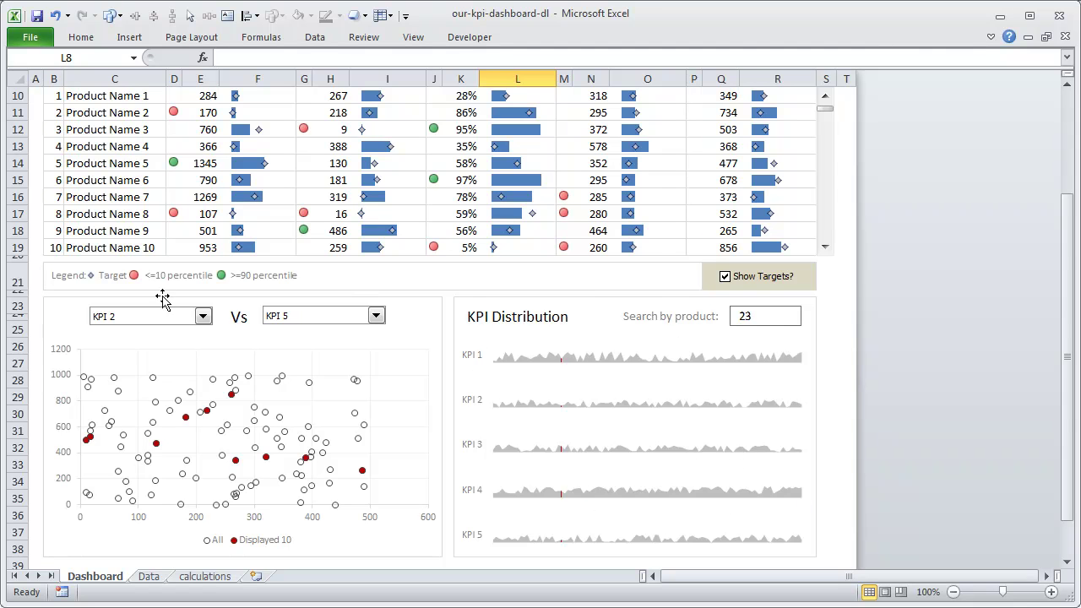
pyautogui.scroll(3, 139, 300)
pyautogui.click(343, 203)
pyautogui.scroll(-5, 678, 507)
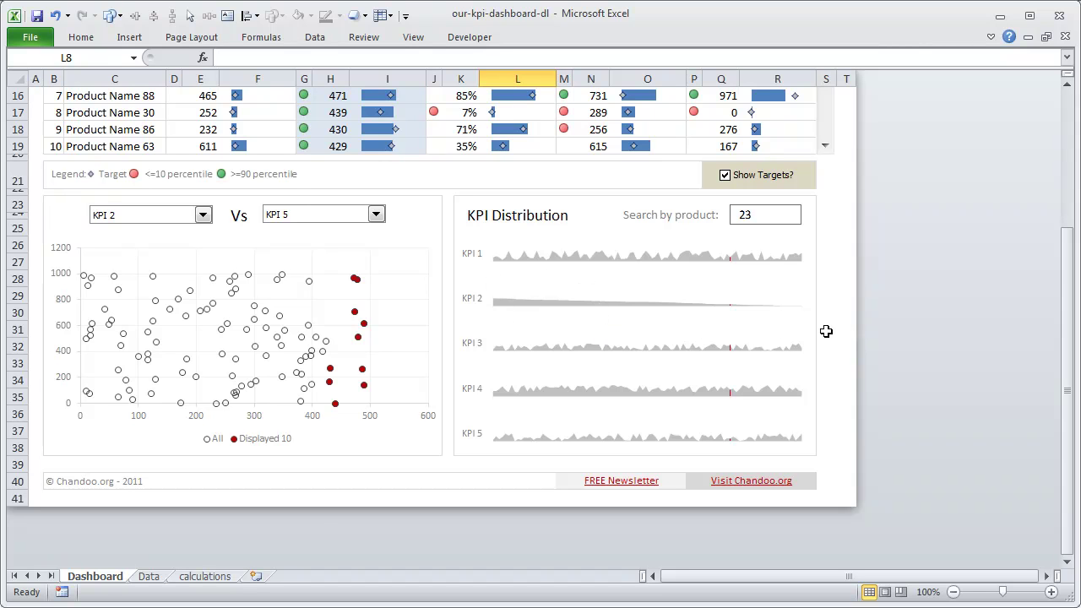
pyautogui.doubleClick(768, 218)
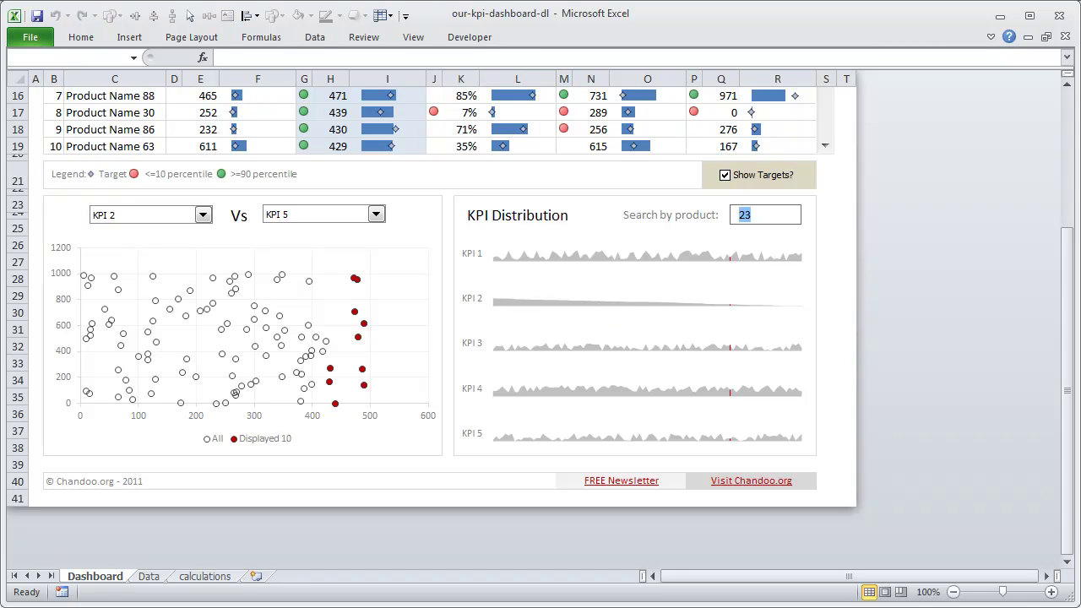
pyautogui.press('BackSpace')
pyautogui.write('1')
pyautogui.write('Product')
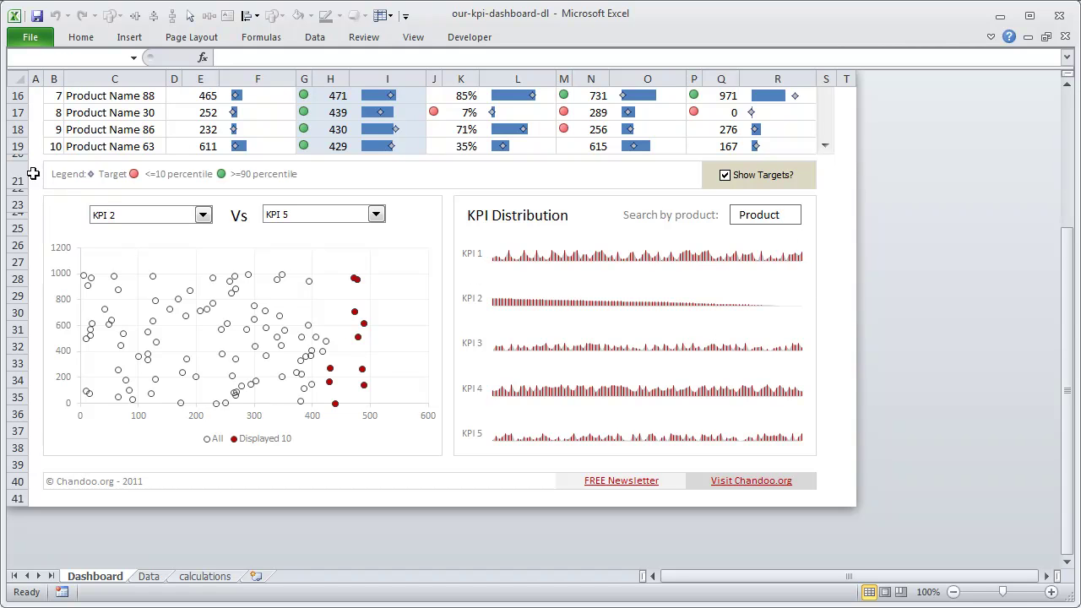
pyautogui.scroll(4, 37, 172)
pyautogui.moveTo(101, 212); pyautogui.dragTo(106, 363)
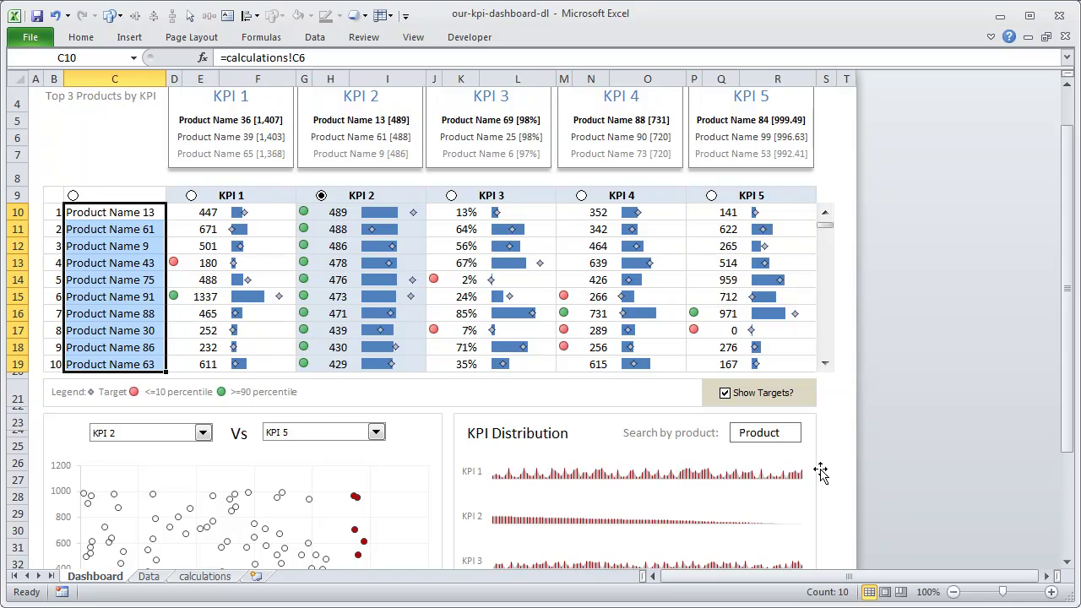
pyautogui.scroll(-3, 827, 464)
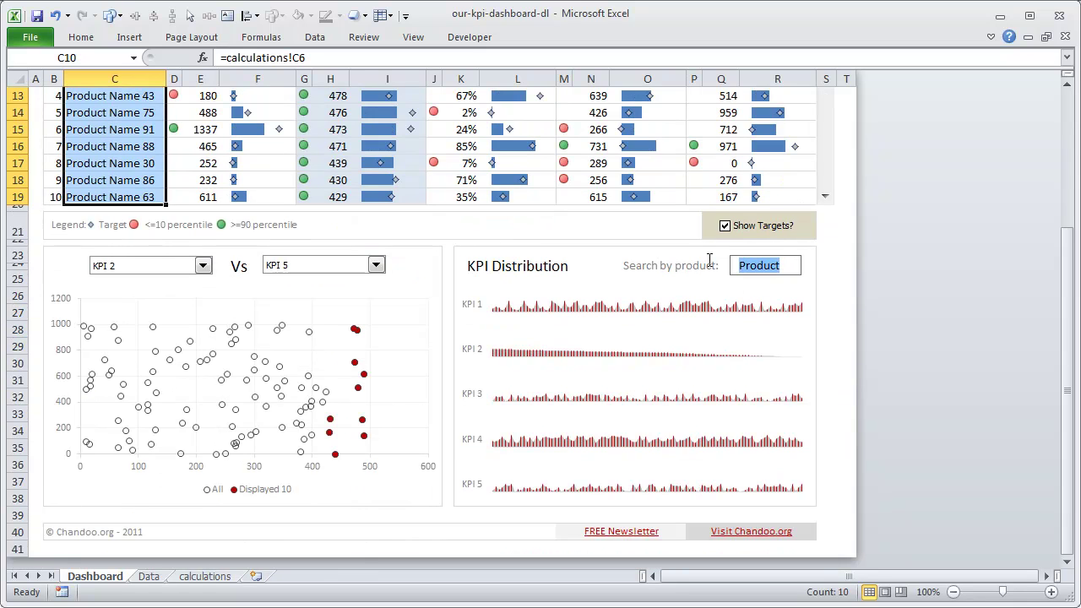
pyautogui.doubleClick(784, 265)
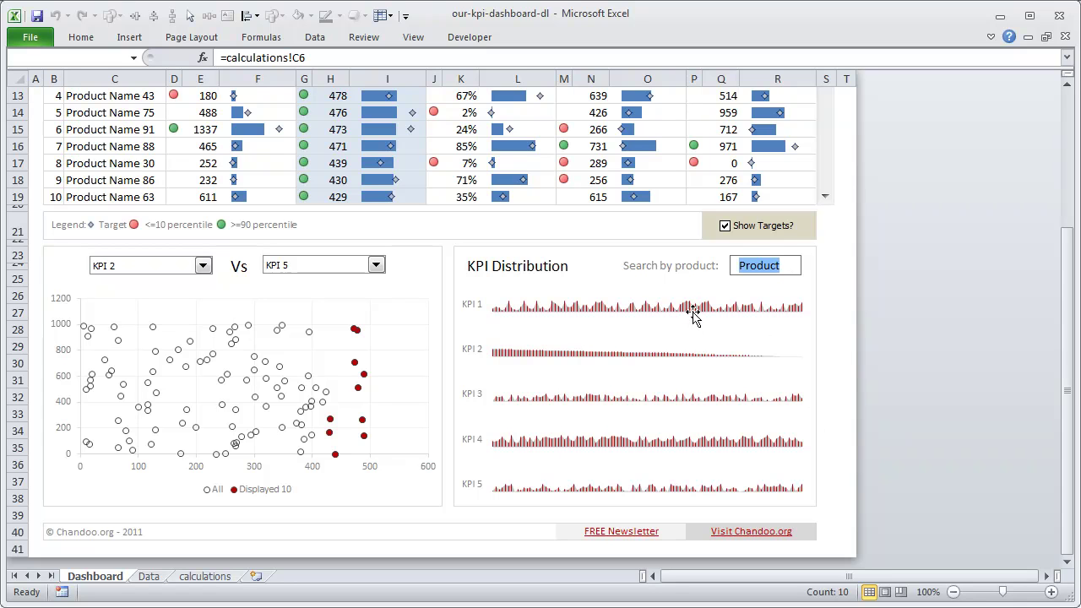
pyautogui.write('23')
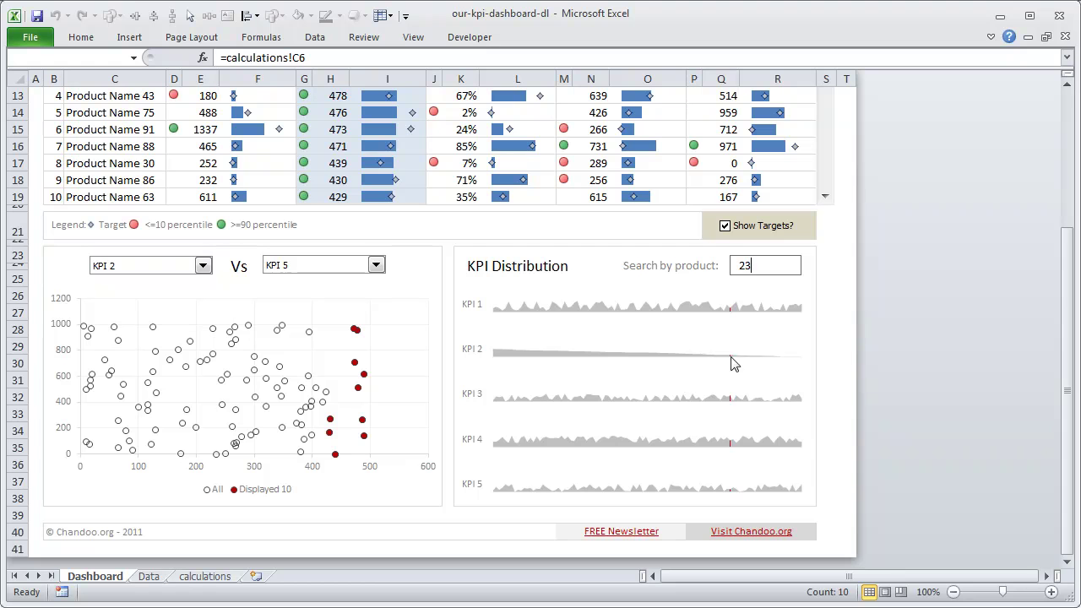
pyautogui.scroll(4, 304, 193)
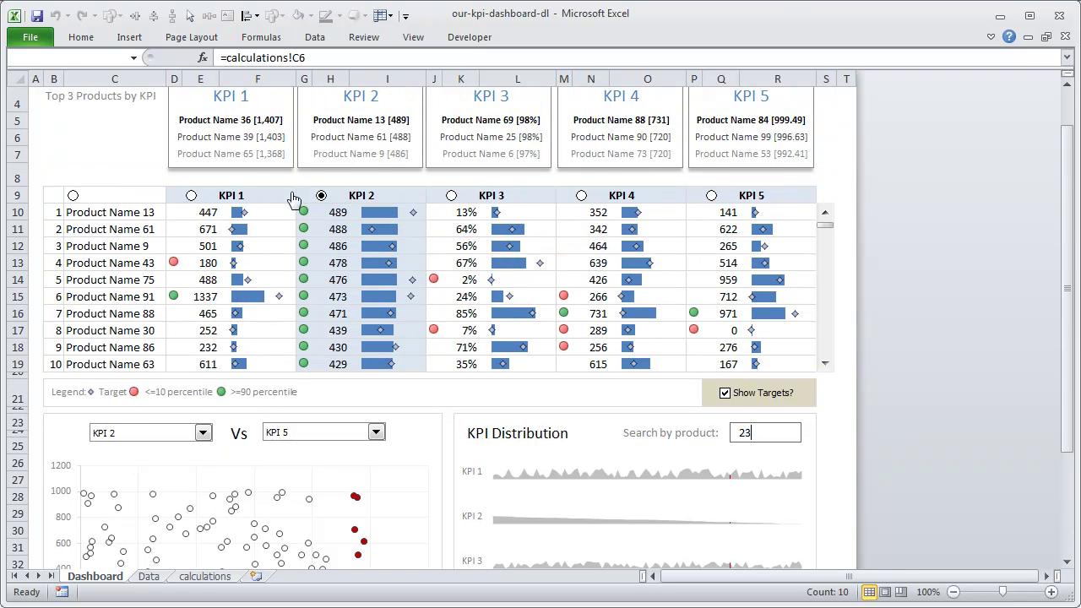
pyautogui.click(193, 201)
pyautogui.scroll(-2, 767, 507)
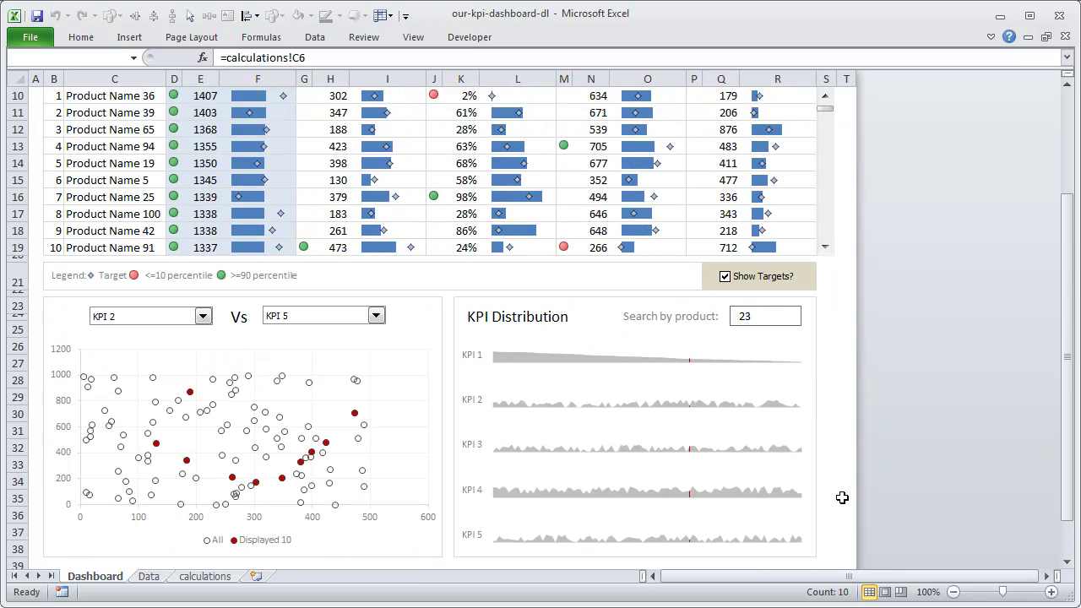
pyautogui.scroll(-3, 736, 403)
pyautogui.scroll(4, 562, 278)
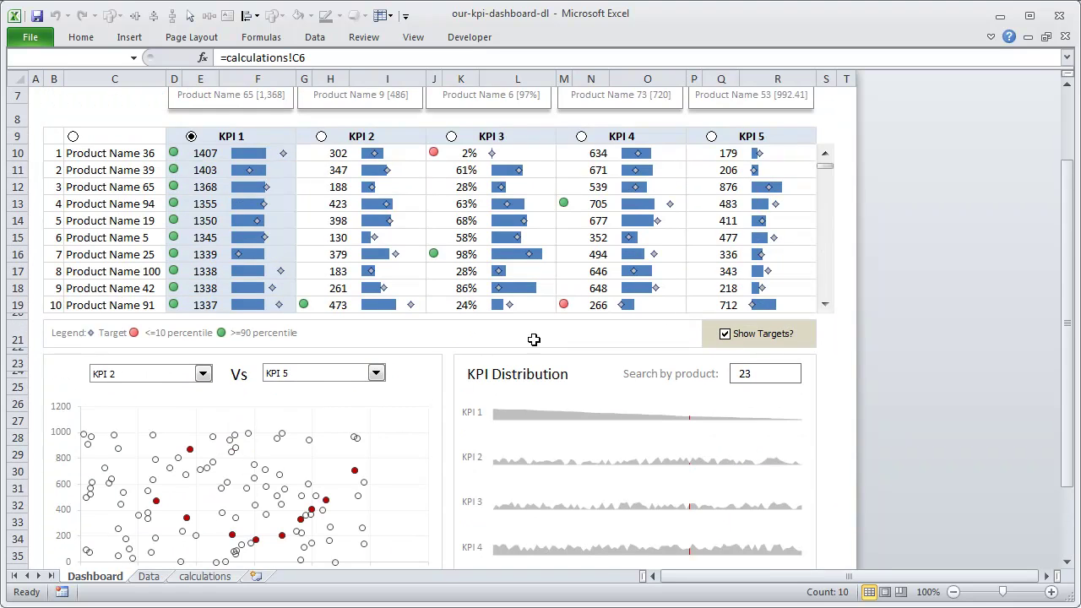
pyautogui.scroll(2, 684, 390)
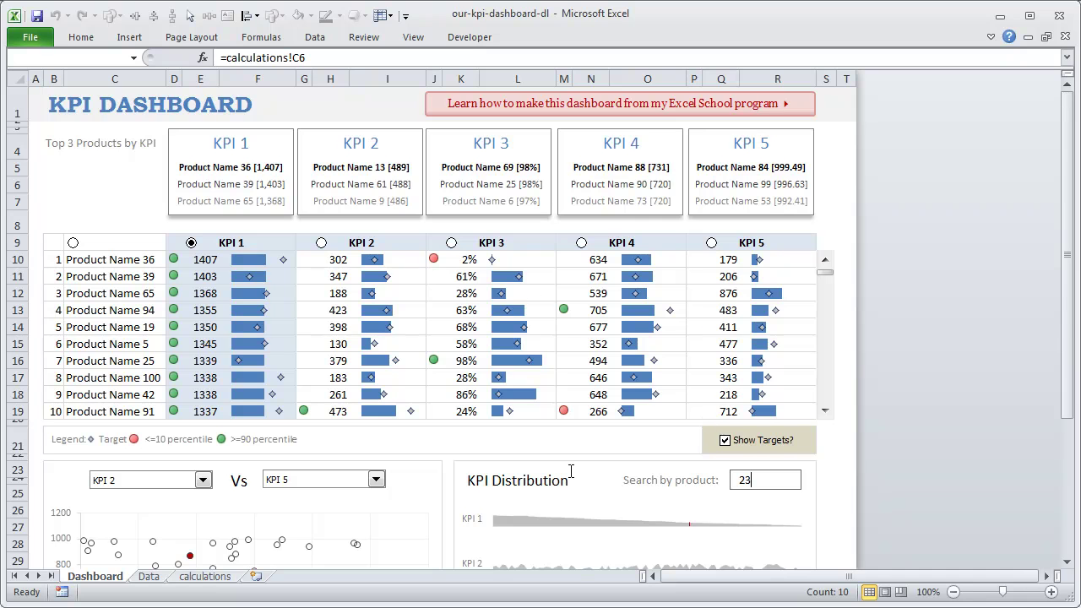
pyautogui.scroll(-2, 426, 357)
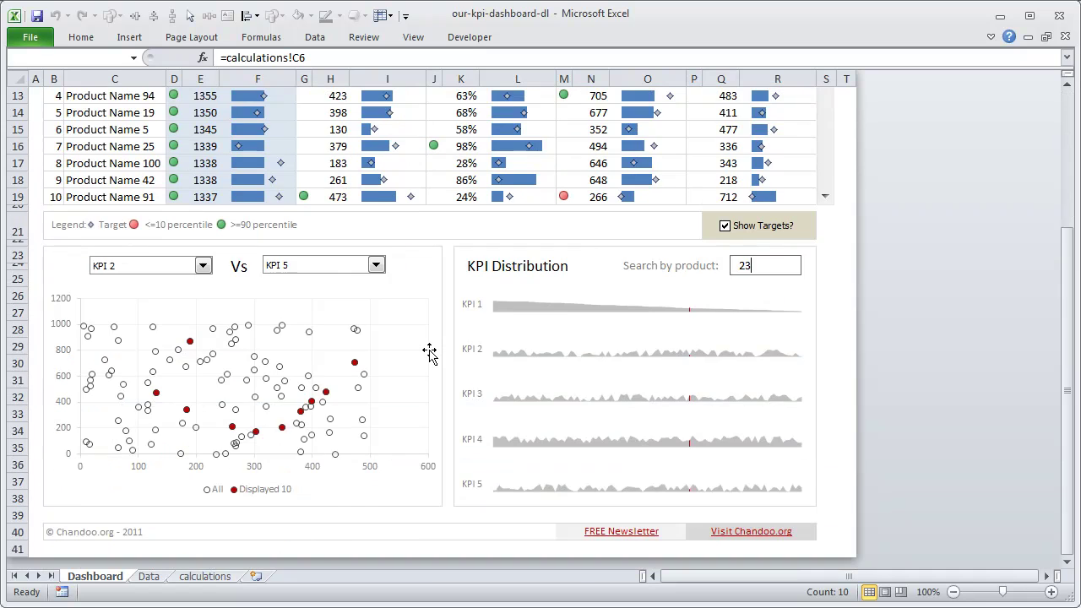
pyautogui.scroll(4, 433, 348)
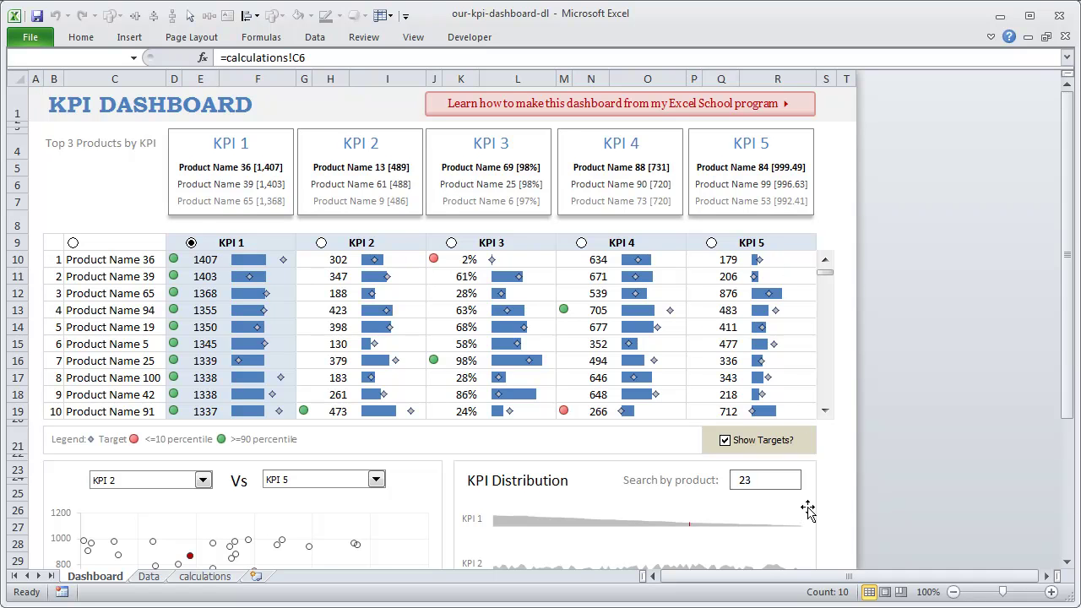
pyautogui.scroll(-6, 777, 397)
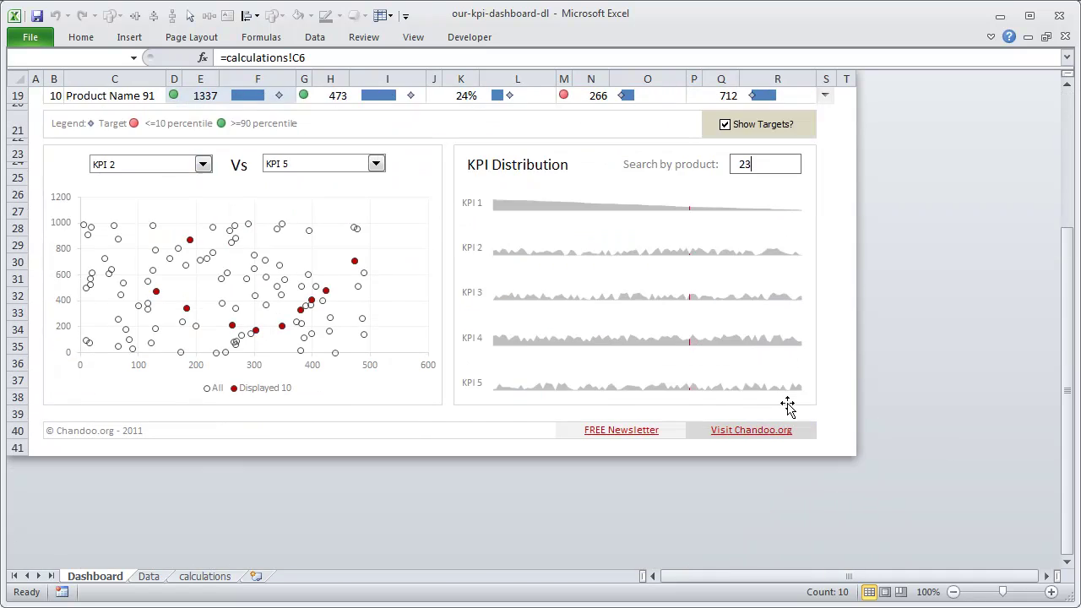
pyautogui.scroll(6, 550, 285)
pyautogui.scroll(-1, 543, 299)
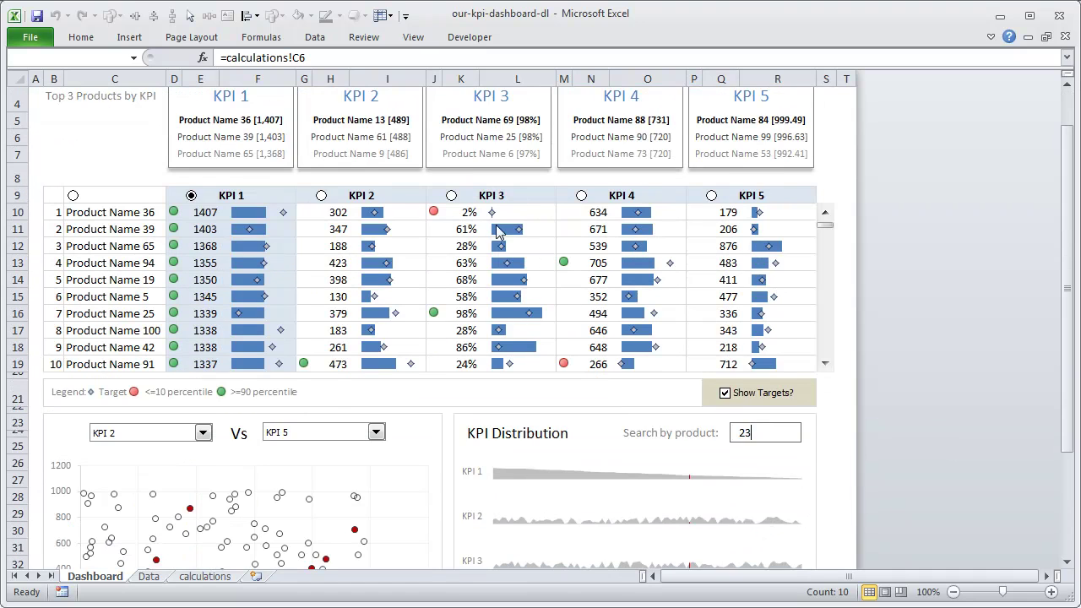
pyautogui.scroll(1, 279, 220)
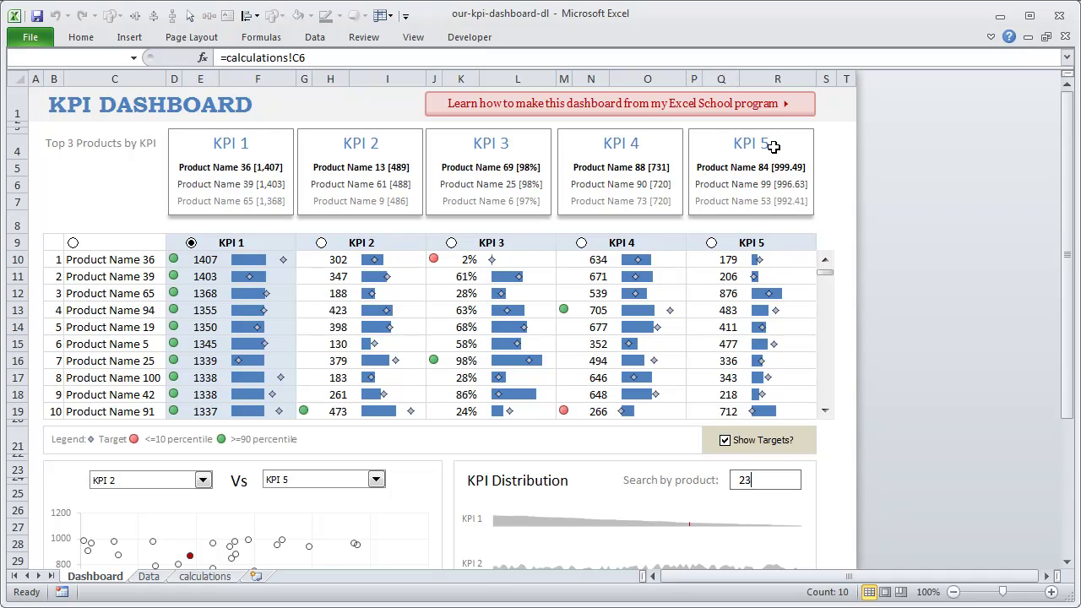
pyautogui.scroll(-4, 488, 372)
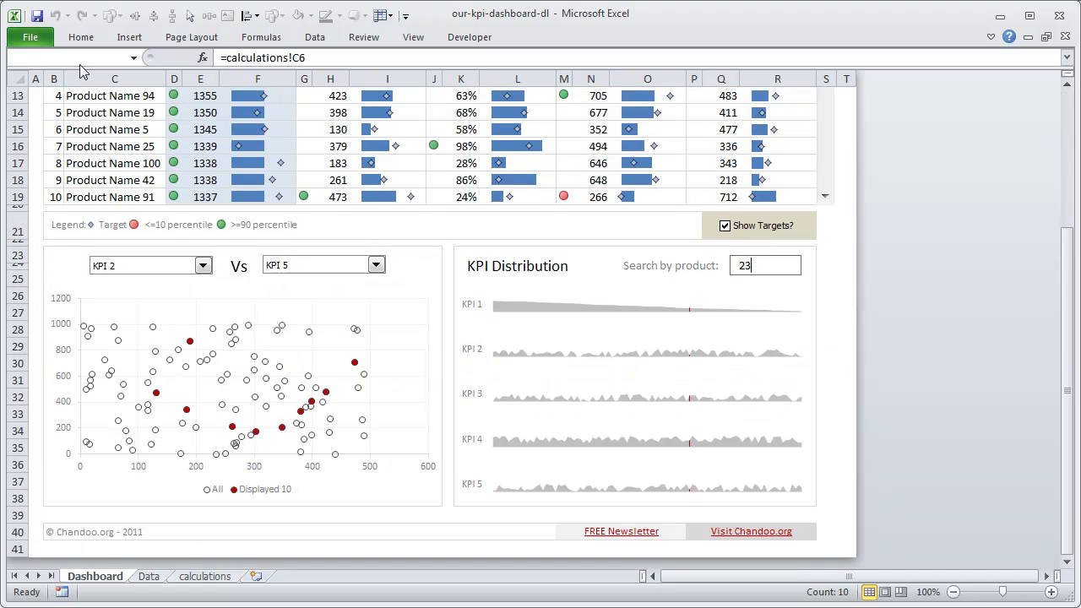
pyautogui.scroll(4, 497, 495)
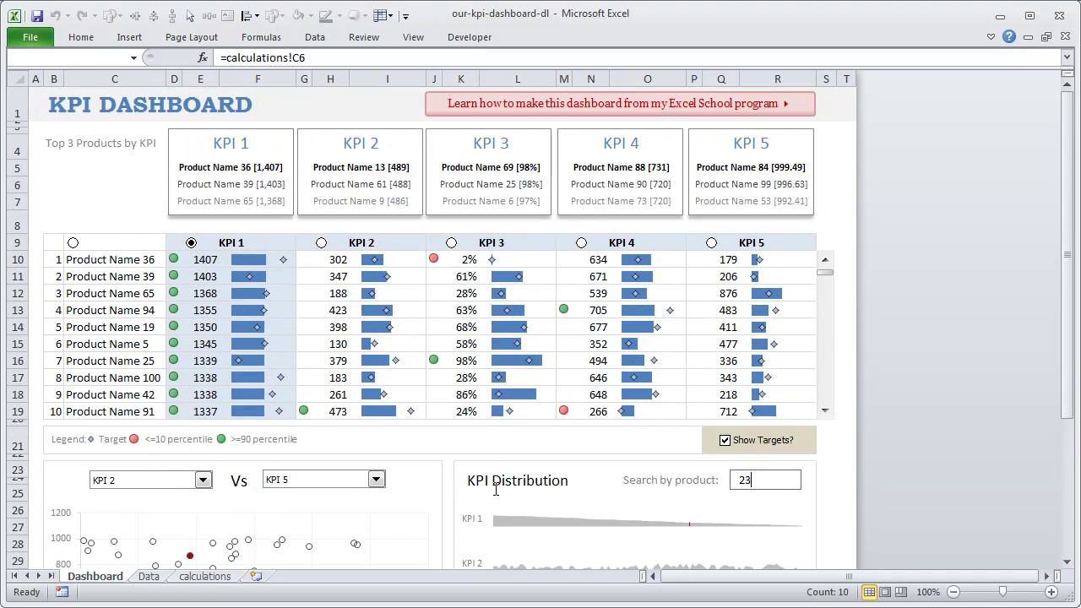
pyautogui.click(205, 576)
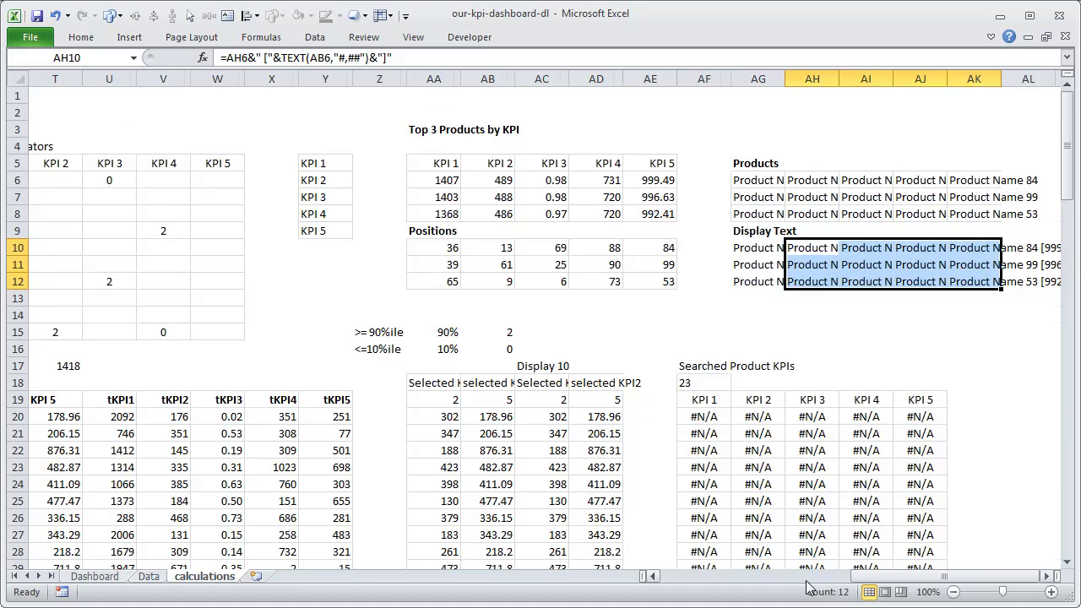
pyautogui.moveTo(797, 580); pyautogui.dragTo(655, 550)
pyautogui.scroll(-11, 603, 221)
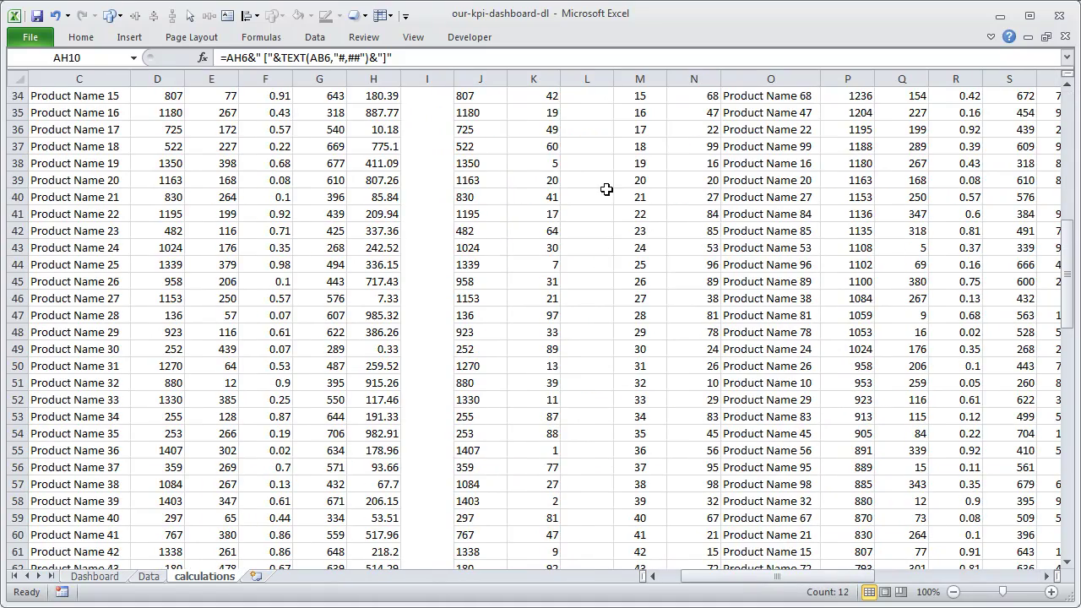
pyautogui.click(81, 577)
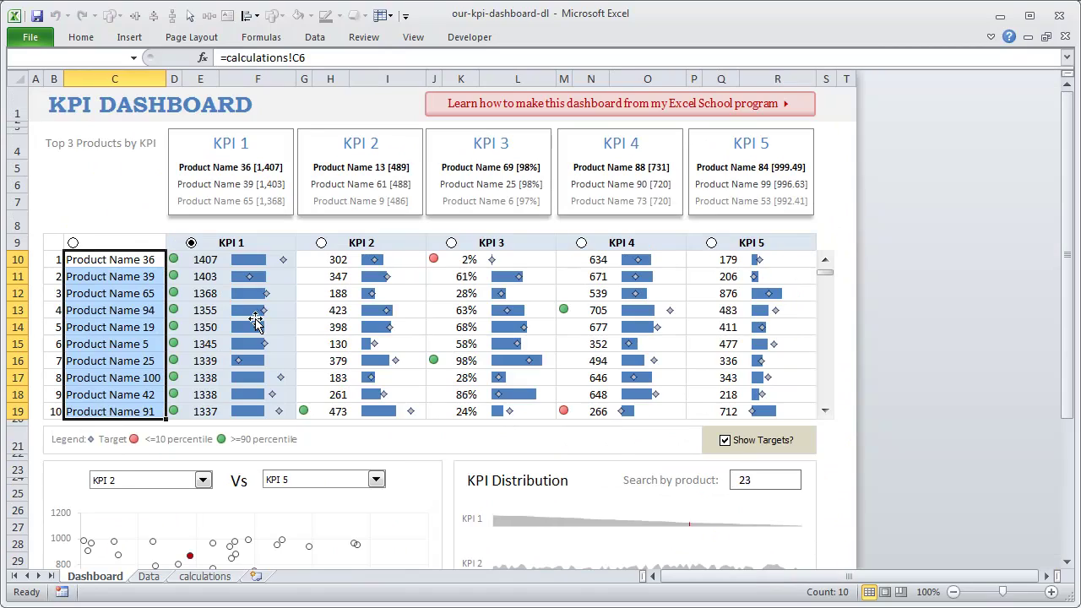
pyautogui.moveTo(59, 133); pyautogui.dragTo(849, 211)
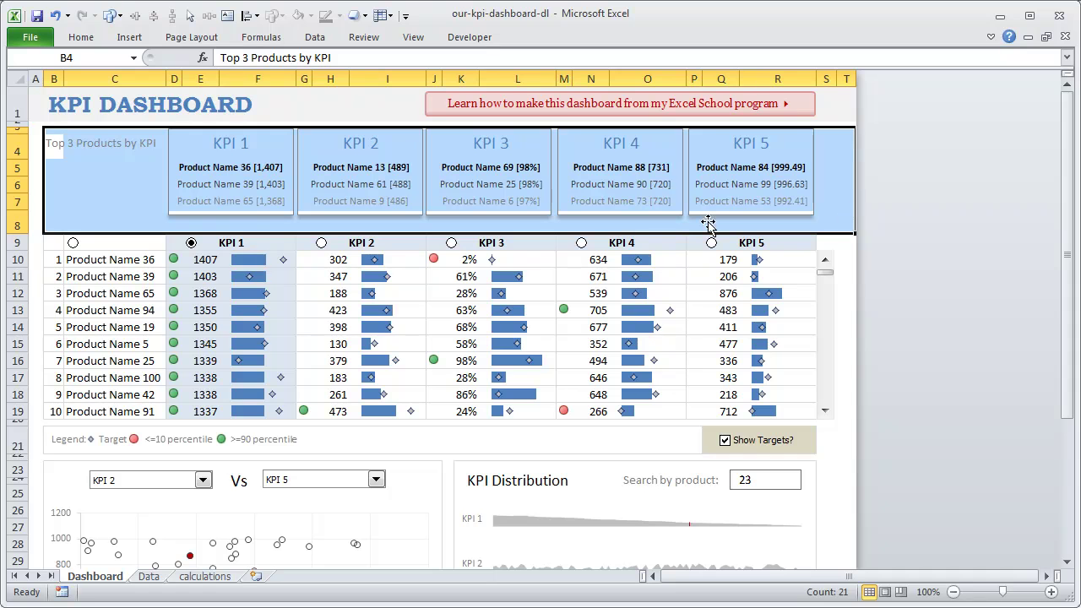
pyautogui.scroll(-4, 533, 204)
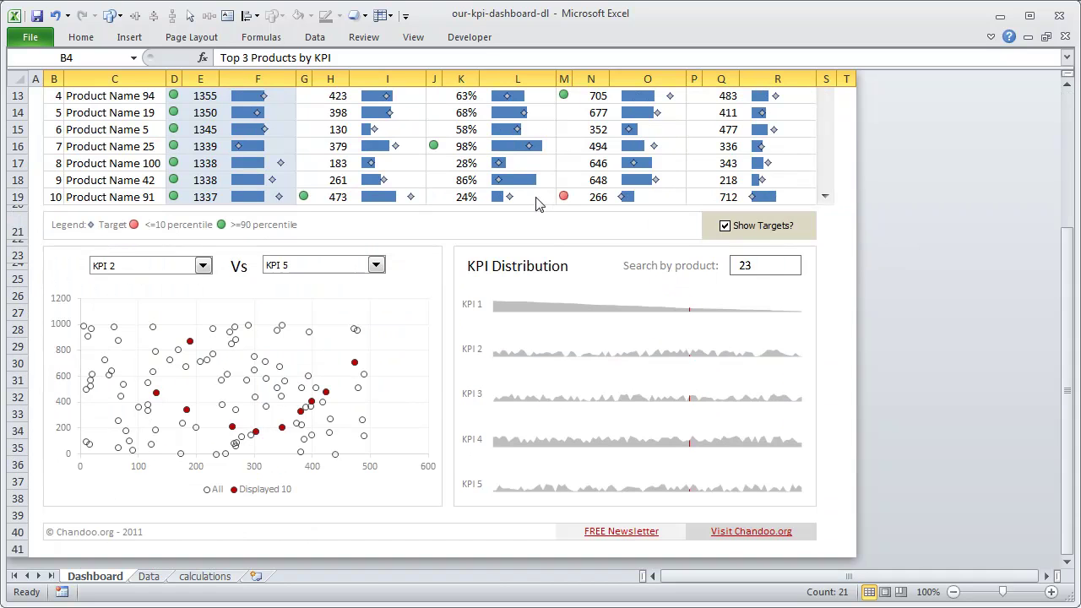
pyautogui.scroll(4, 525, 206)
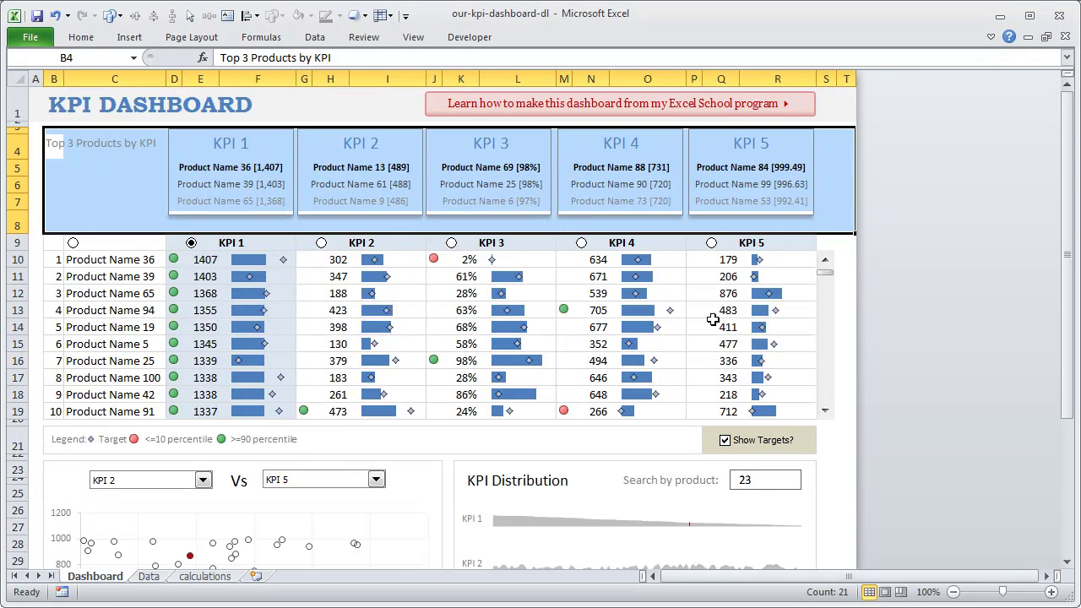
pyautogui.click(194, 144)
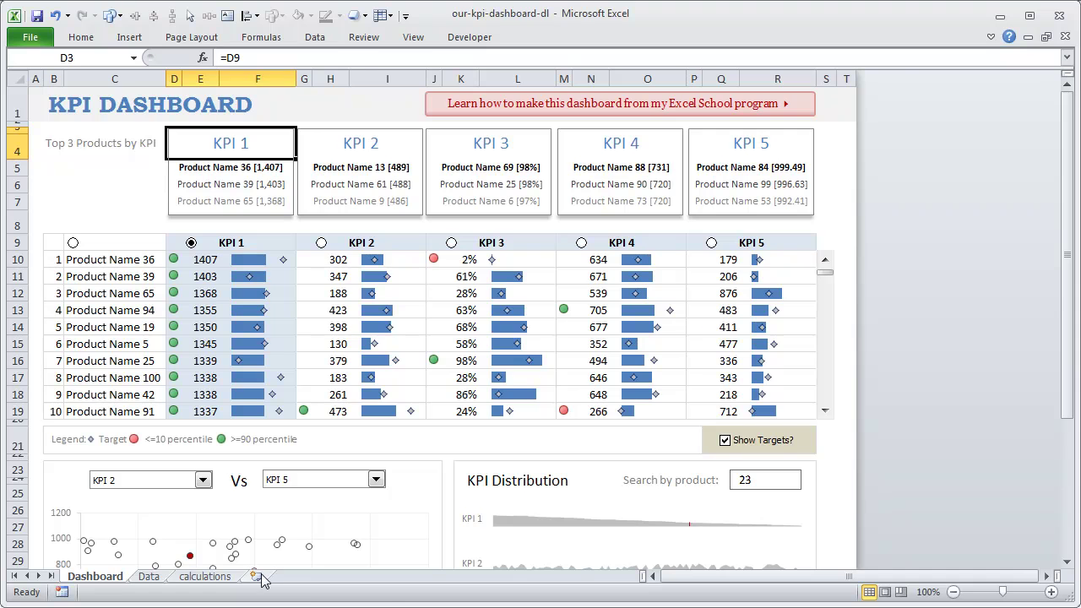
pyautogui.click(150, 575)
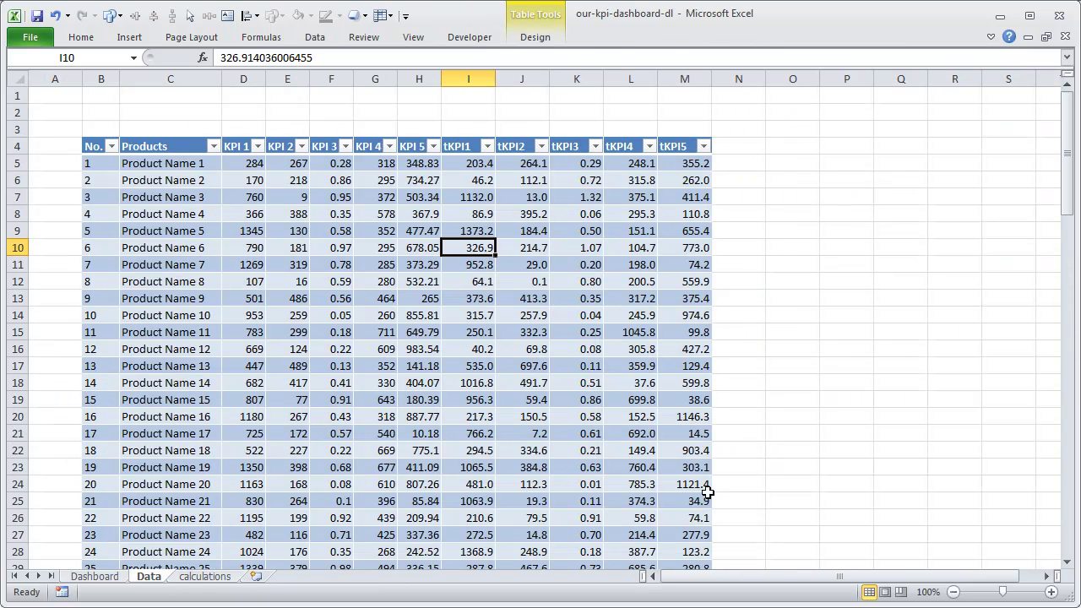
pyautogui.click(240, 578)
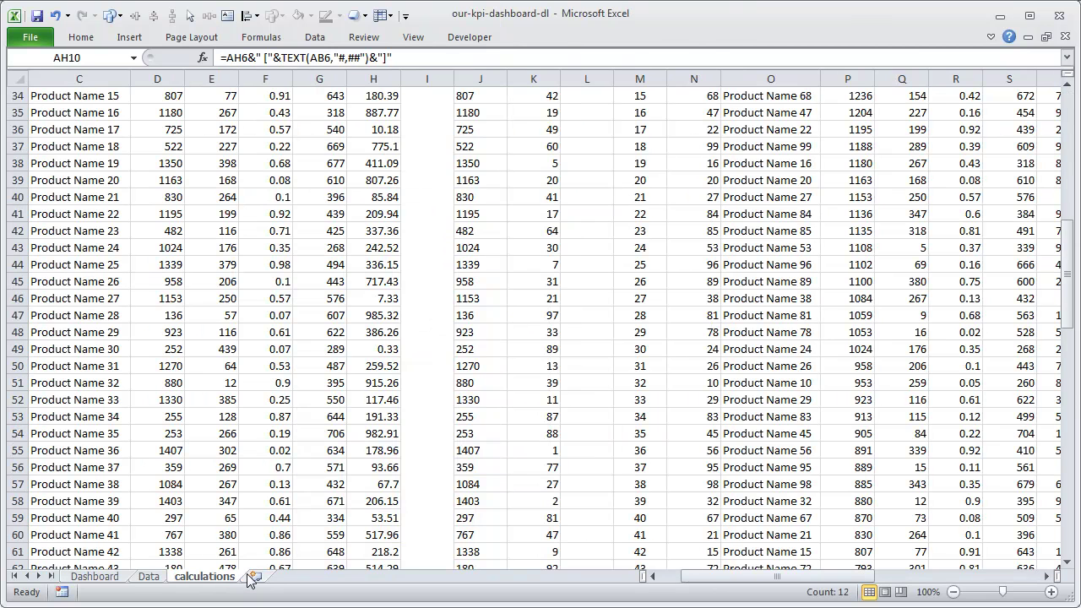
pyautogui.click(256, 576)
pyautogui.click(101, 110)
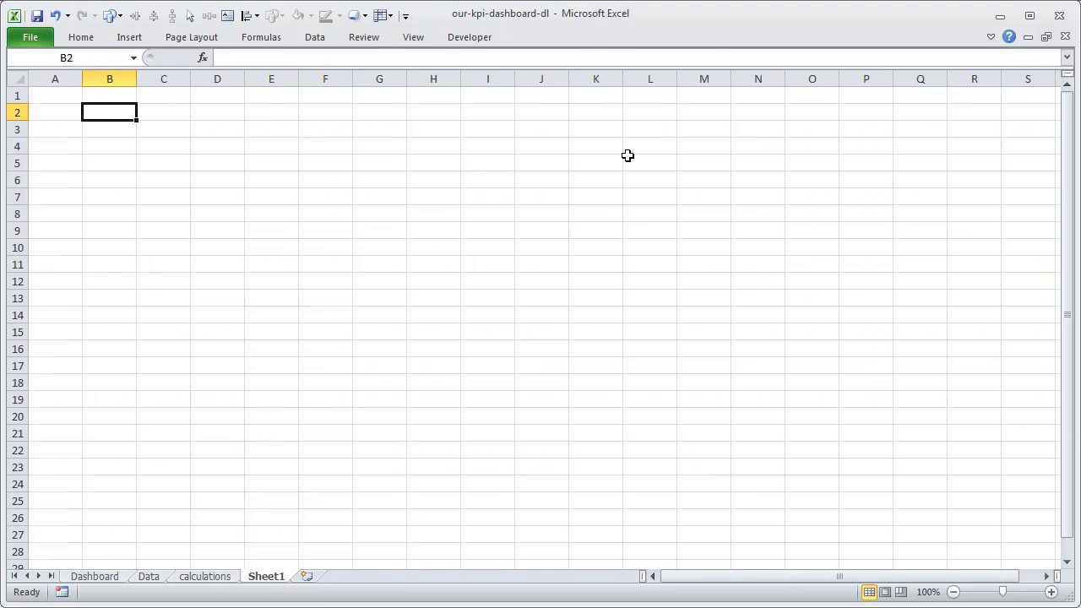
pyautogui.write('http://')
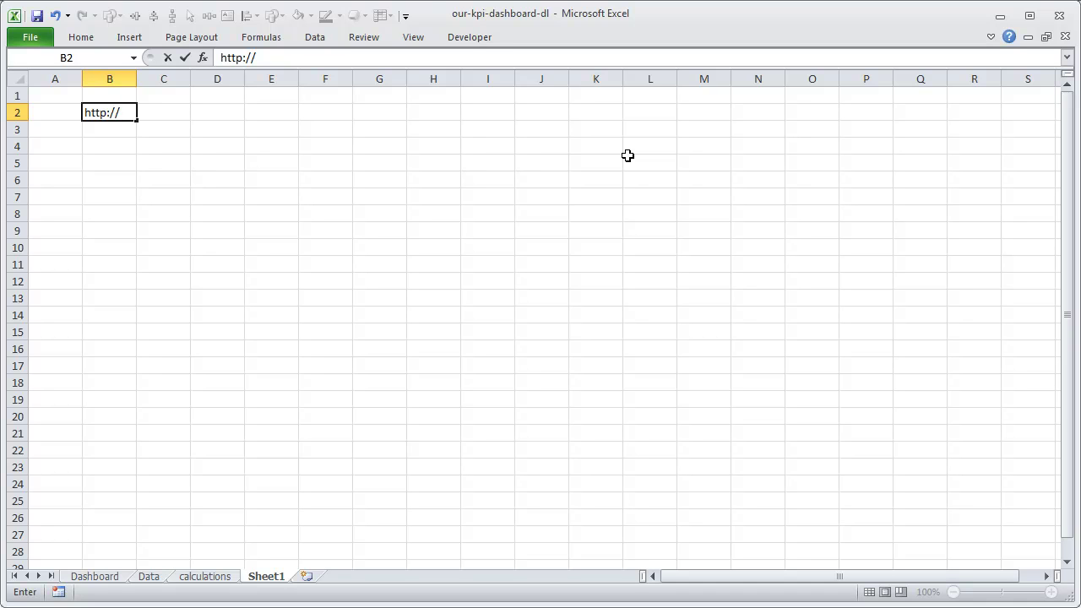
pyautogui.write('chandoo.org/wp/')
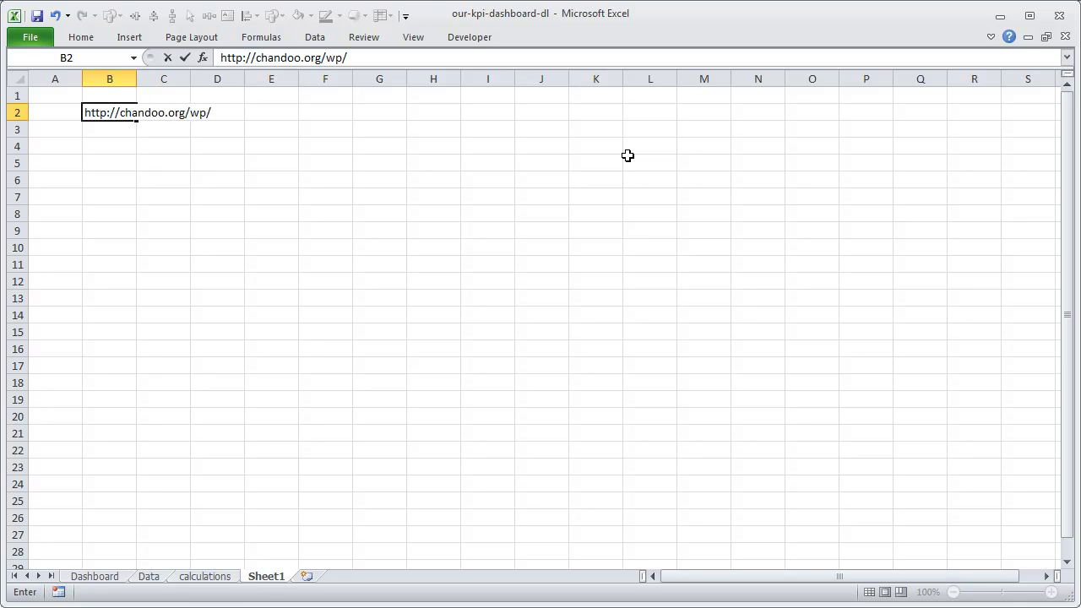
pyautogui.write('2011/03/24/kpi-dashboard-revisited/')
pyautogui.press('Return')
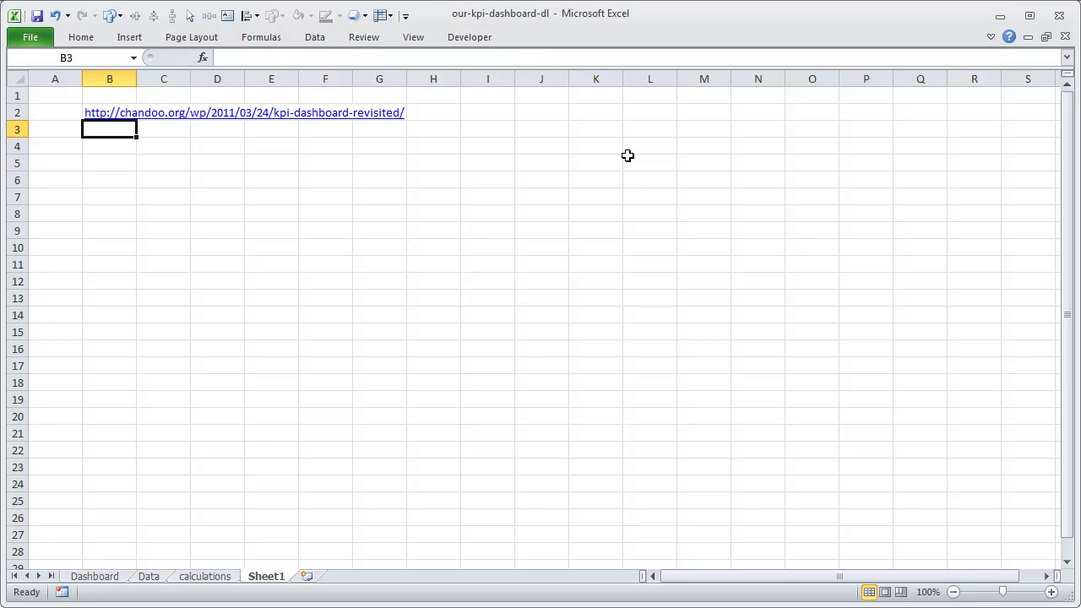
pyautogui.press('Up')
pyautogui.click(105, 146)
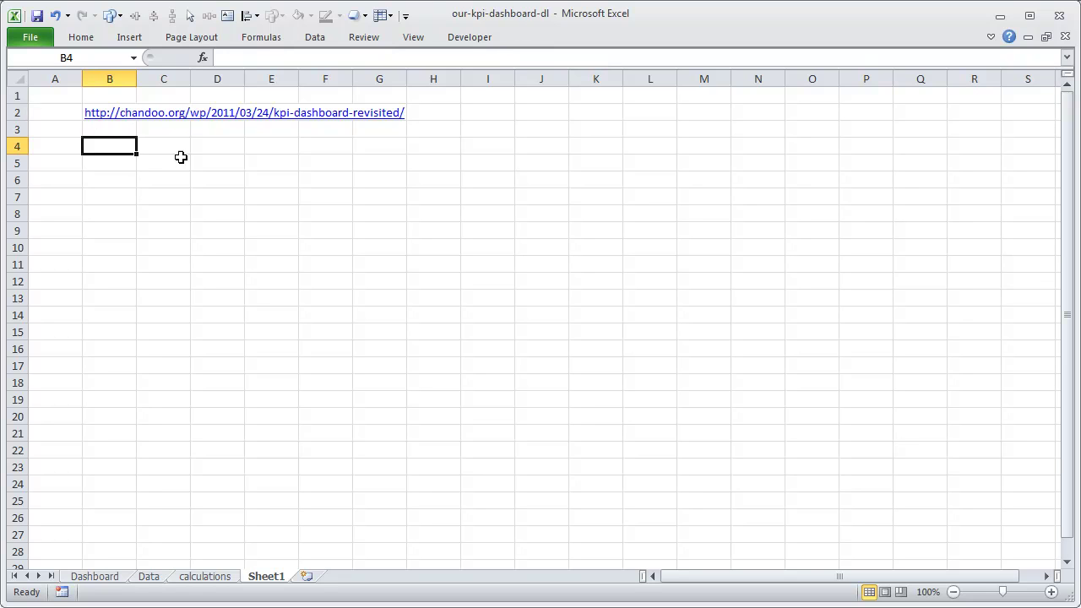
pyautogui.write('http://chandoo.org/wp/excel-school/')
pyautogui.press('Return')
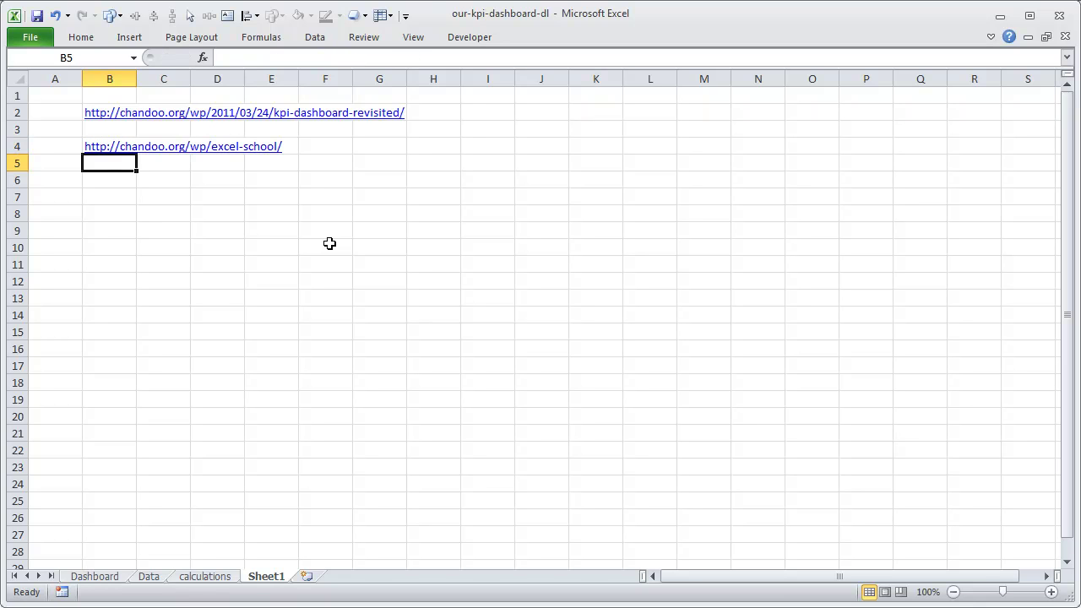
# Return to the Dashboard sheet, showing the KPI table sorted by KPI 1.
pyautogui.click(95, 576)
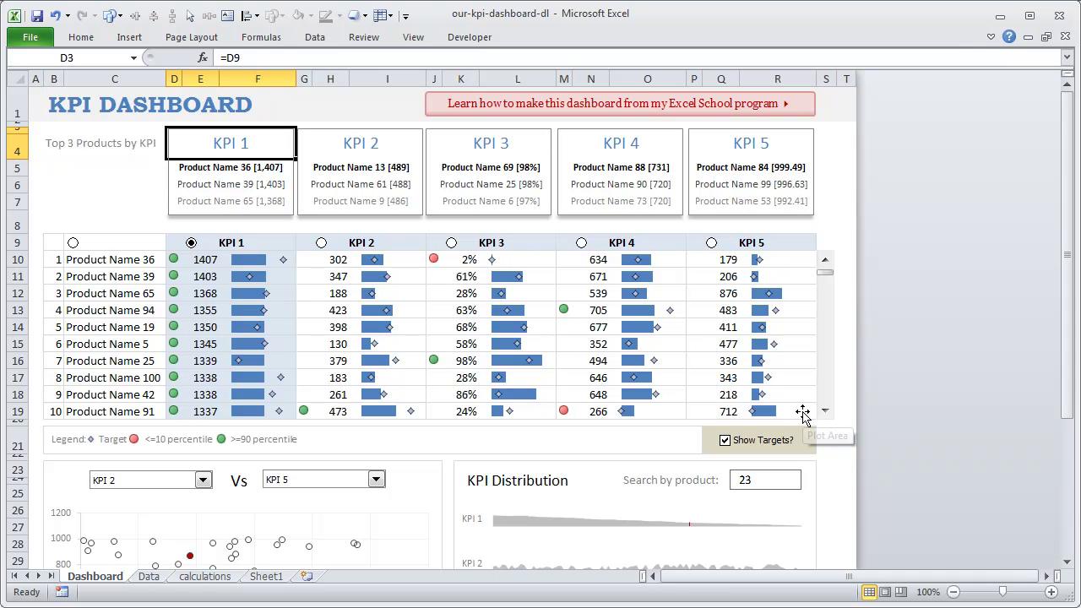